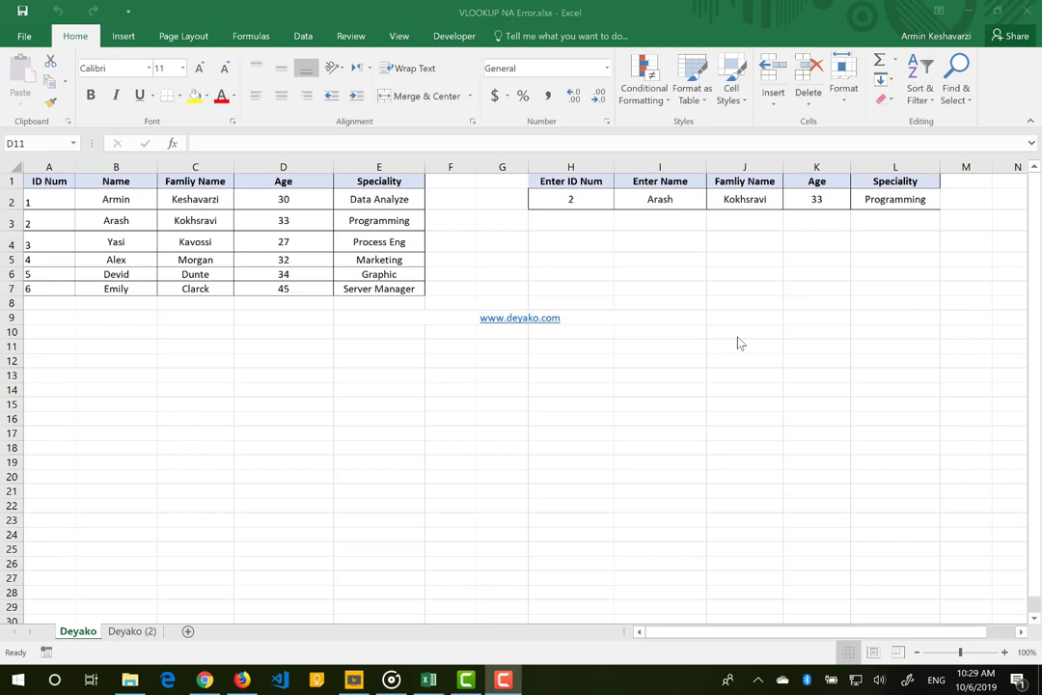
- Enter 3 as the lookup ID in H2 and check the returned record in I2:L2
{"action": "left_click", "coordinate": [589, 198]}
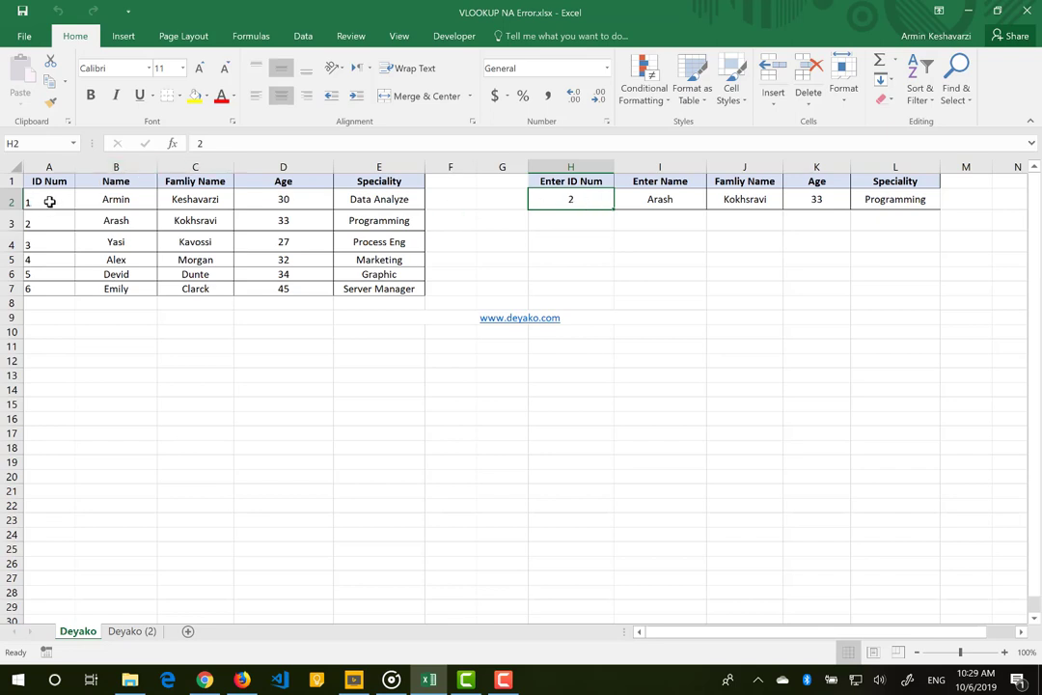
{"action": "left_click_drag", "start_coordinate": [49, 201], "coordinate": [51, 289]}
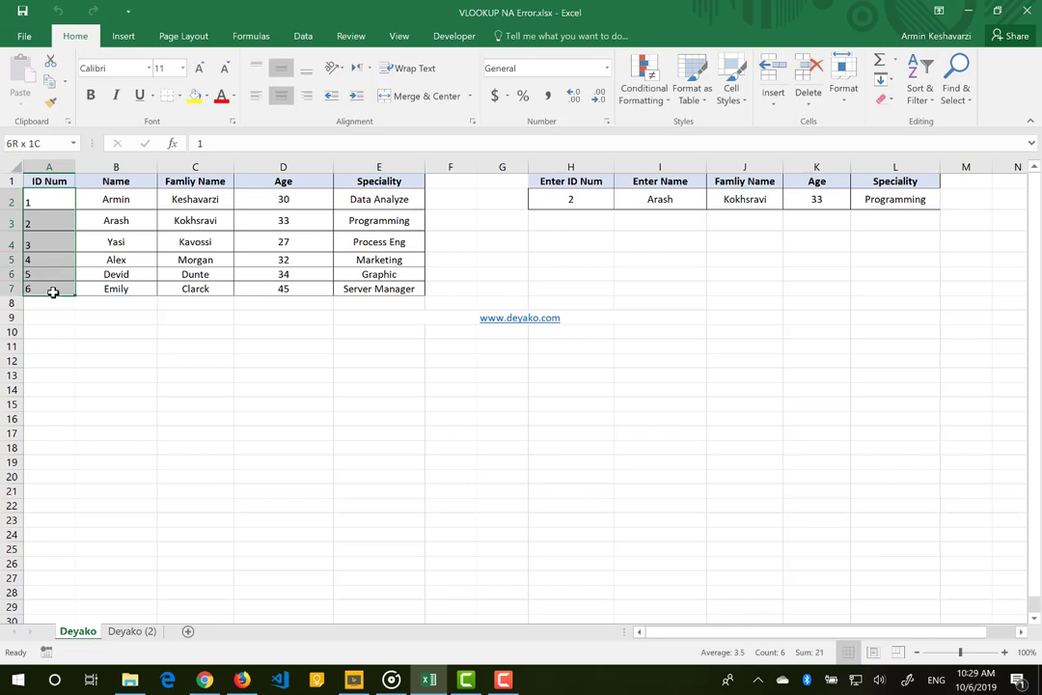
{"action": "left_click", "coordinate": [570, 196]}
{"action": "type", "text": "3"}
{"action": "key", "text": "Return"}
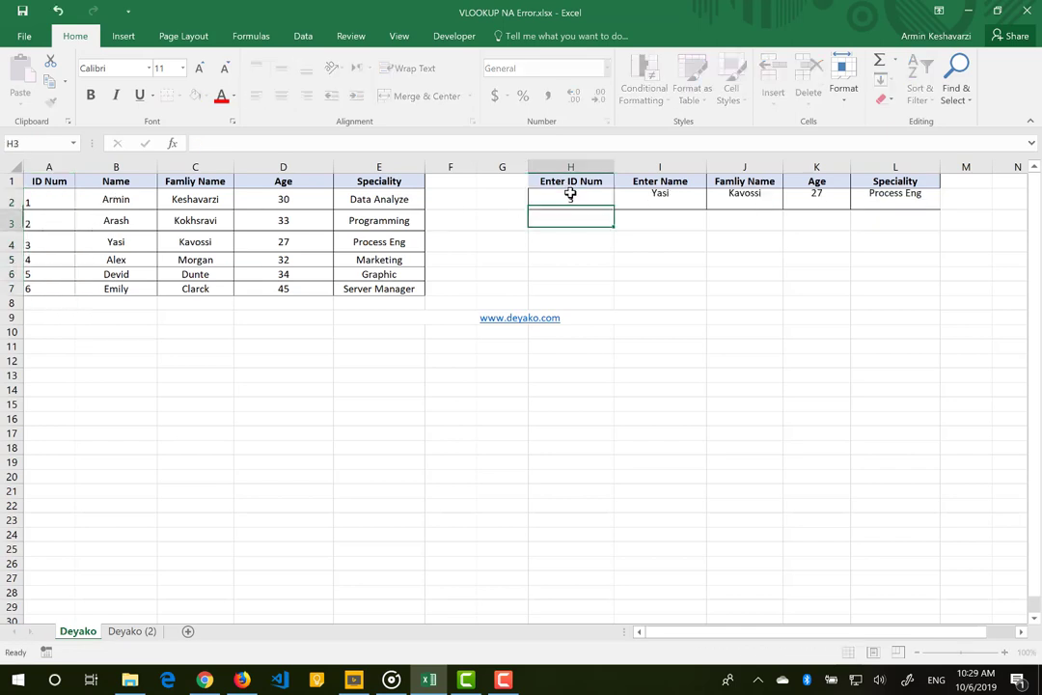
{"action": "left_click_drag", "start_coordinate": [649, 198], "coordinate": [877, 195]}
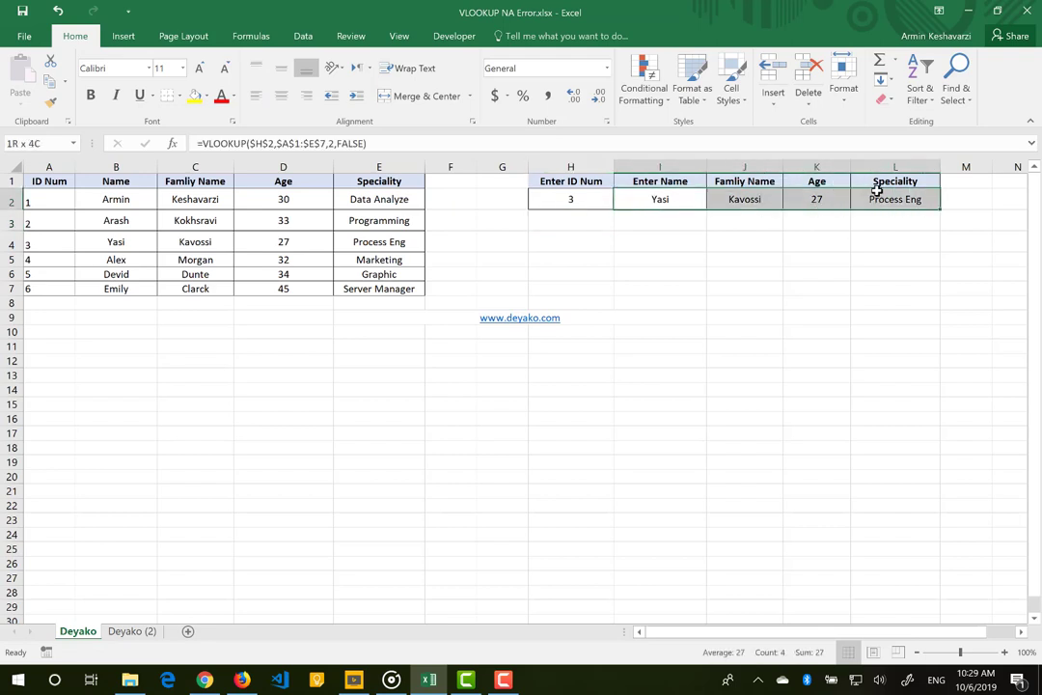
{"action": "left_click", "coordinate": [595, 197]}
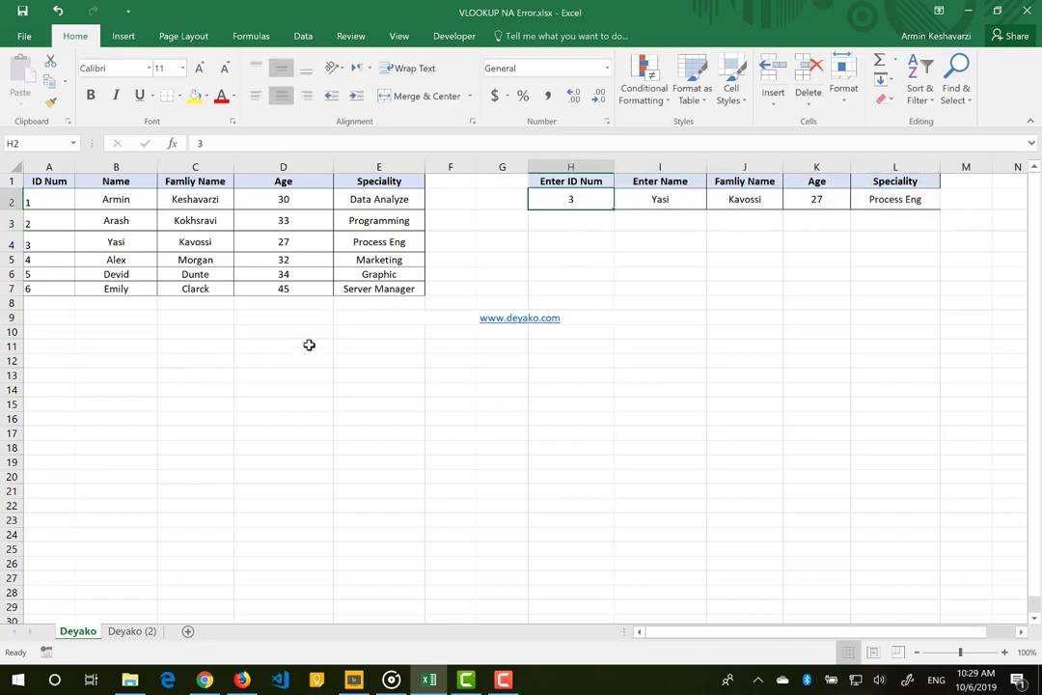
- Switch to the Deyako (2) sheet and enter 3 as the lookup ID in H2
{"action": "left_click", "coordinate": [130, 632]}
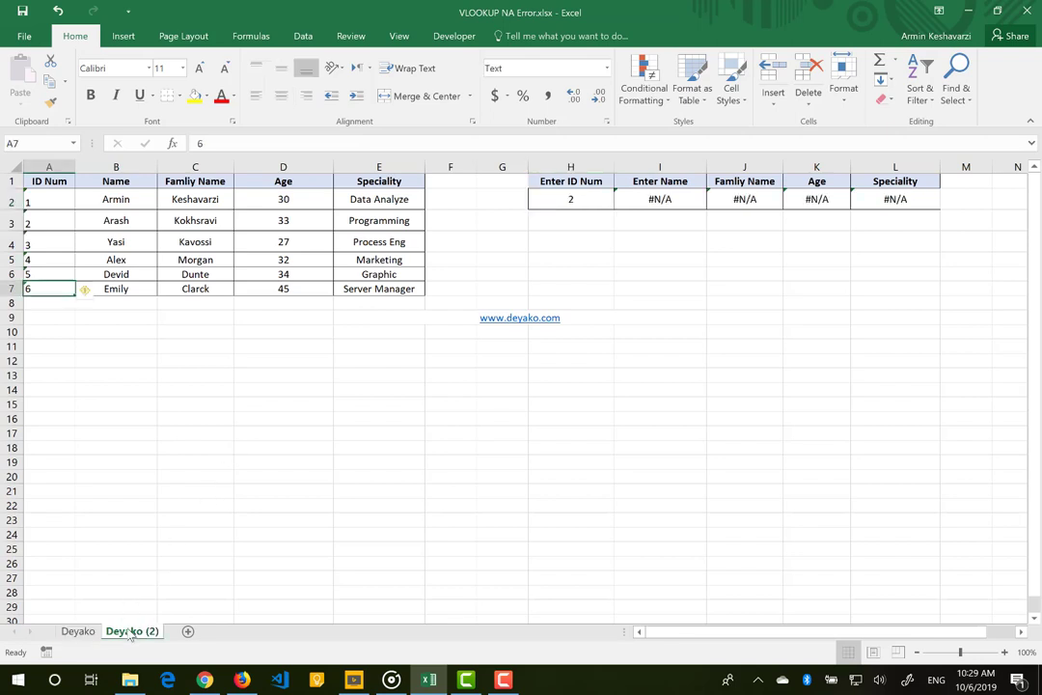
{"action": "left_click", "coordinate": [566, 198]}
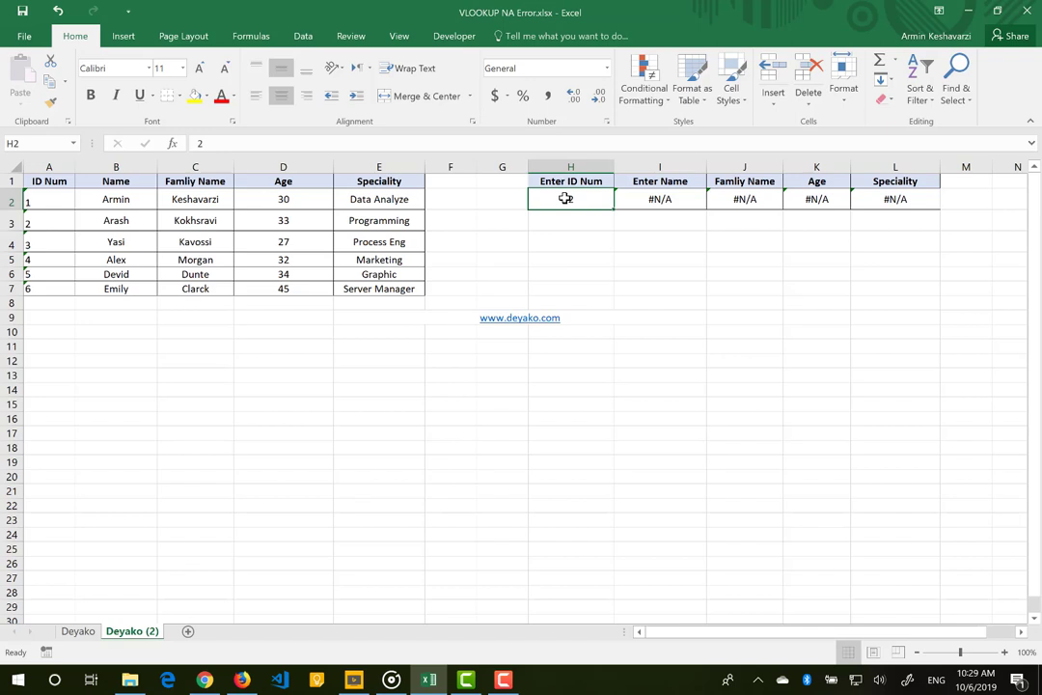
{"action": "type", "text": "3"}
{"action": "key", "text": "Return"}
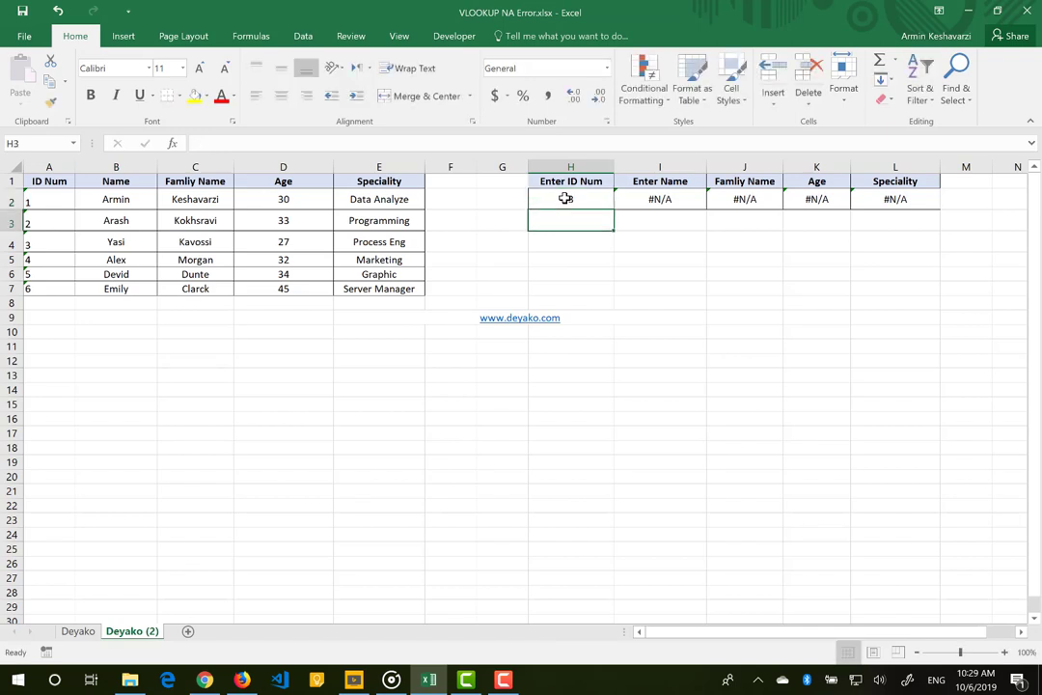
- Inspect the VLOOKUP formulas in I2:L2 and the lookup ID cell they reference
{"action": "left_click", "coordinate": [686, 198]}
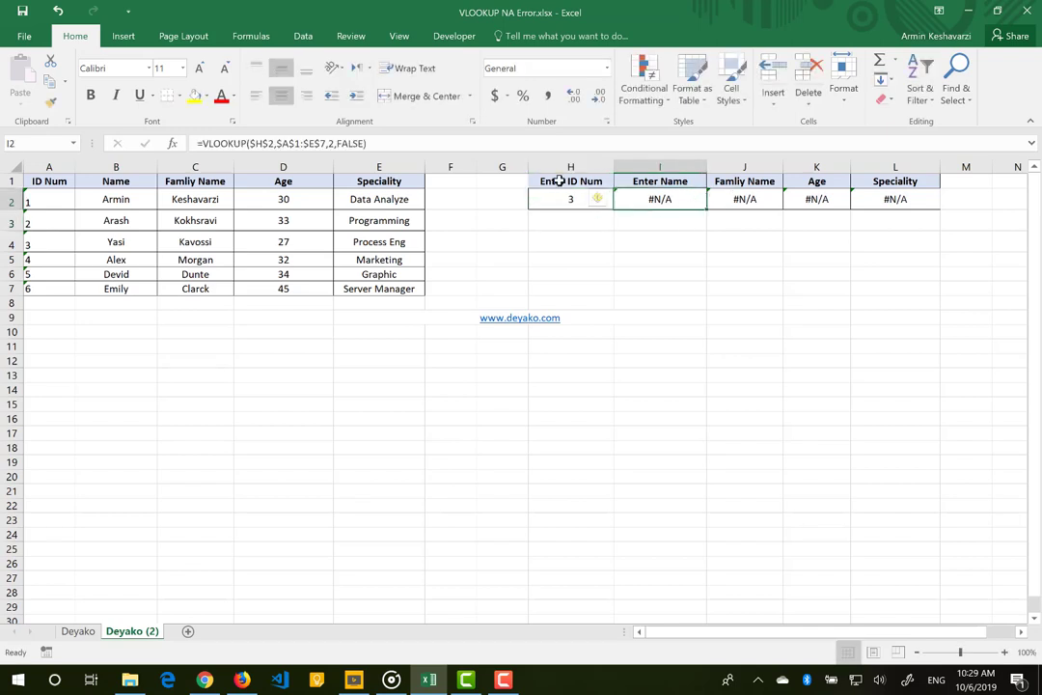
{"action": "left_click", "coordinate": [760, 201]}
{"action": "left_click", "coordinate": [805, 203]}
{"action": "left_click", "coordinate": [873, 199]}
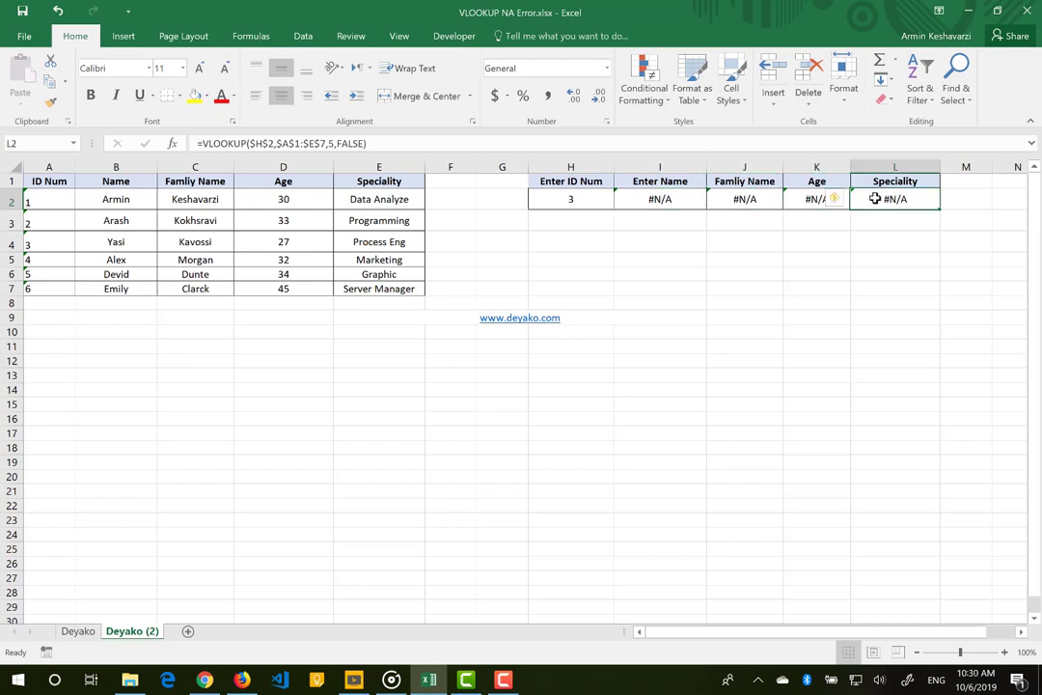
{"action": "left_click", "coordinate": [561, 199]}
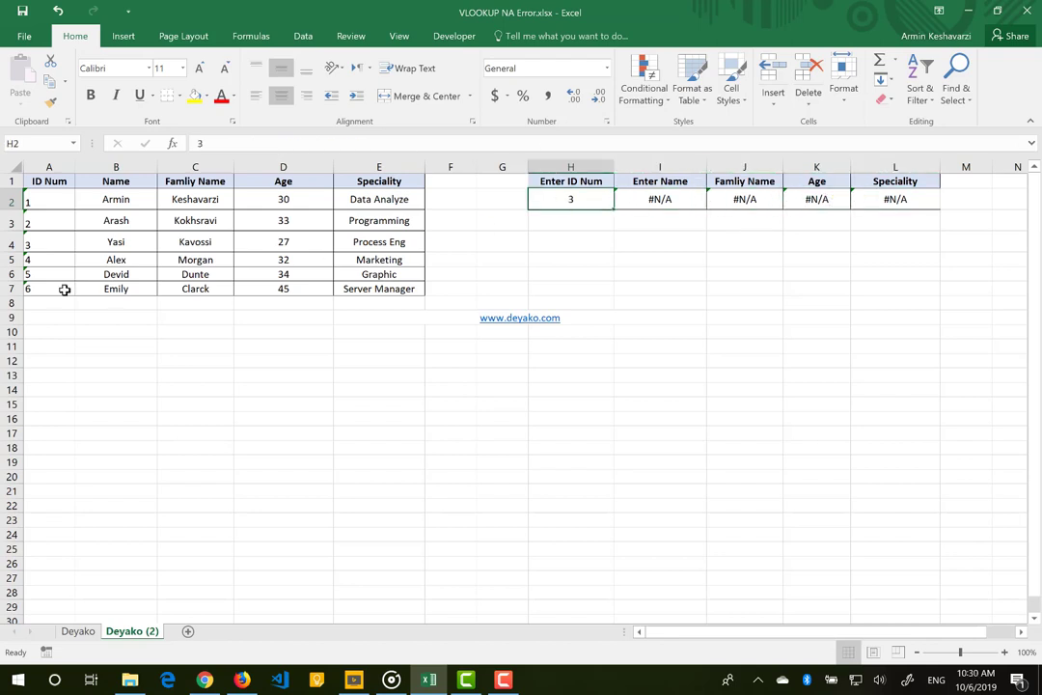
- Search the ID Num cells A2:A7 for the value 3, then close the search
{"action": "left_click", "coordinate": [51, 240]}
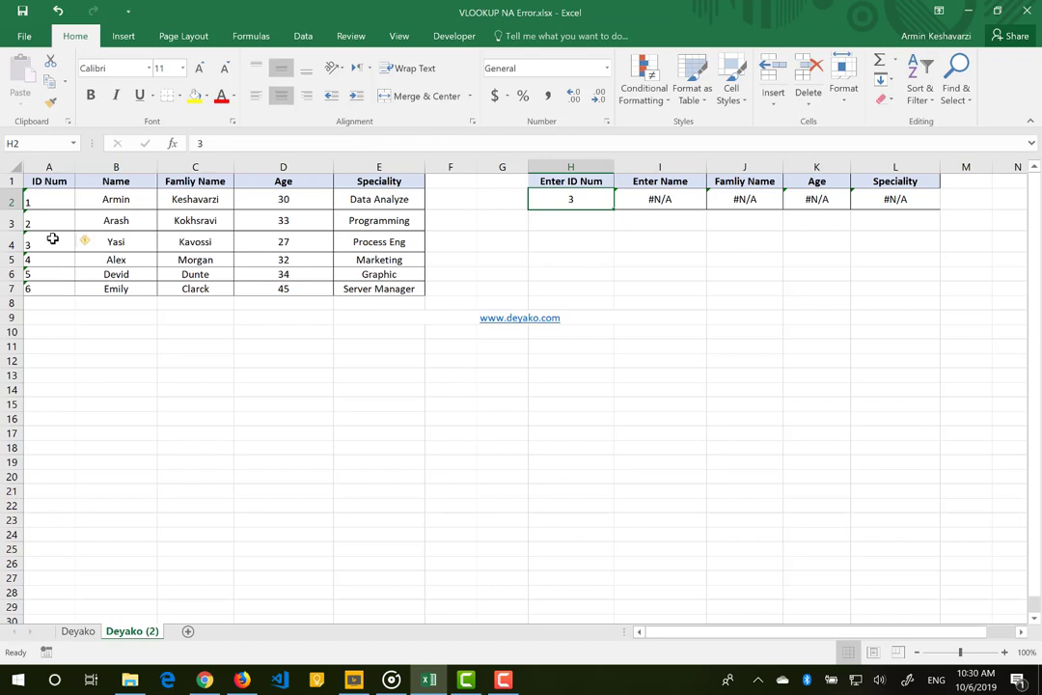
{"action": "left_click", "coordinate": [563, 200]}
{"action": "left_click_drag", "start_coordinate": [52, 192], "coordinate": [44, 290]}
{"action": "key", "text": "ctrl+f"}
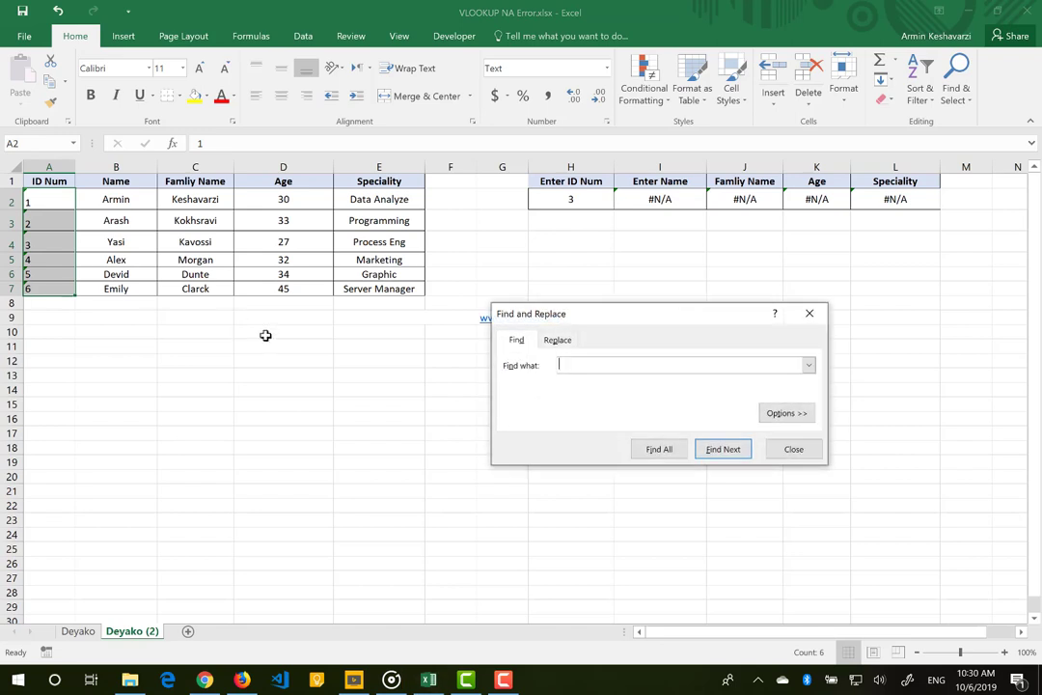
{"action": "type", "text": "3"}
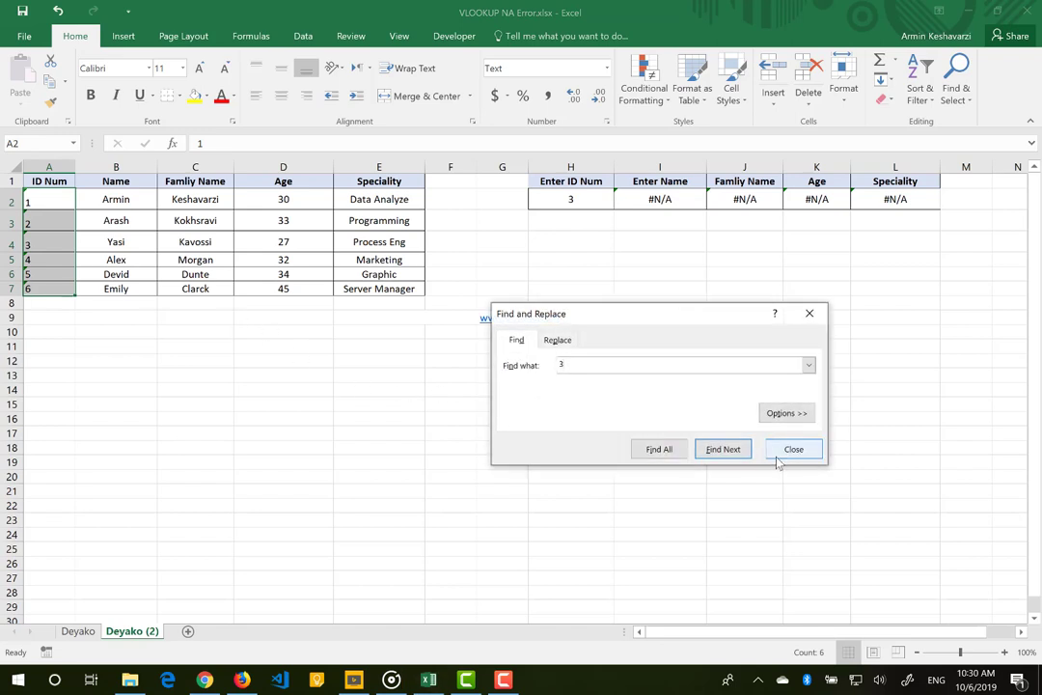
{"action": "left_click", "coordinate": [719, 450]}
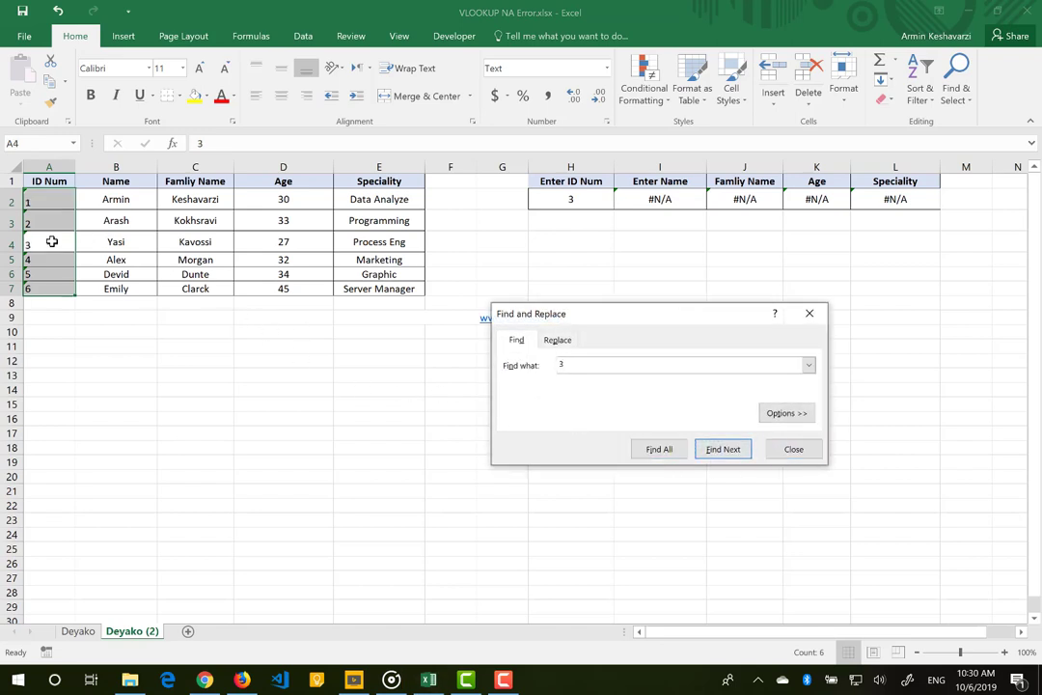
{"action": "left_click", "coordinate": [793, 450]}
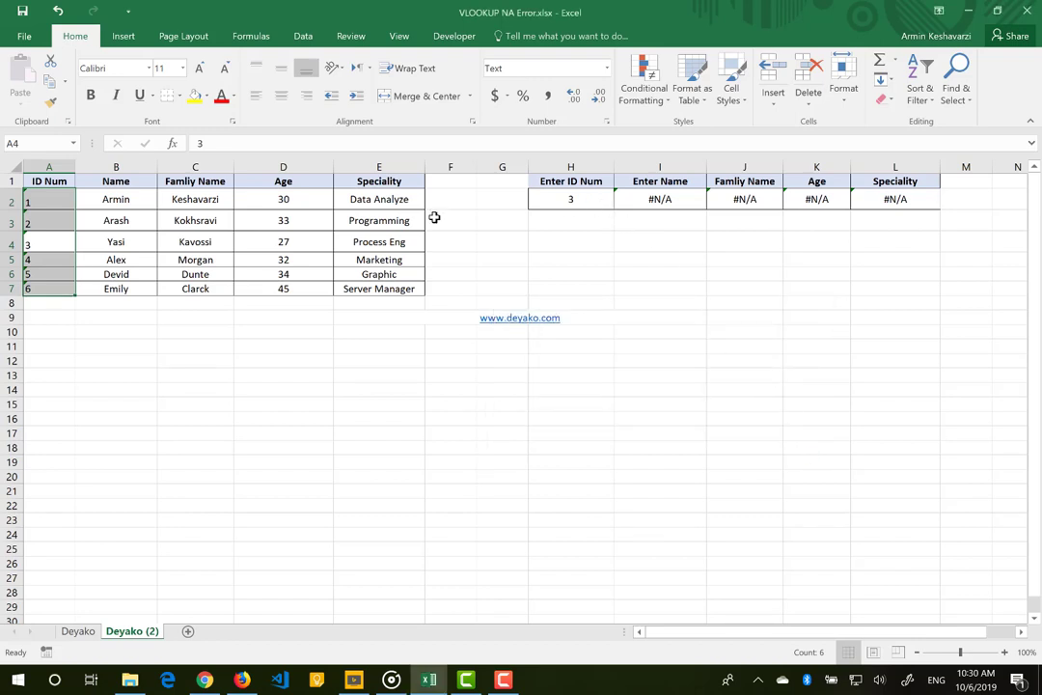
- Format the lookup ID cell H2 as Text to match the ID Num column, and re-enter its value 3
{"action": "left_click", "coordinate": [44, 238]}
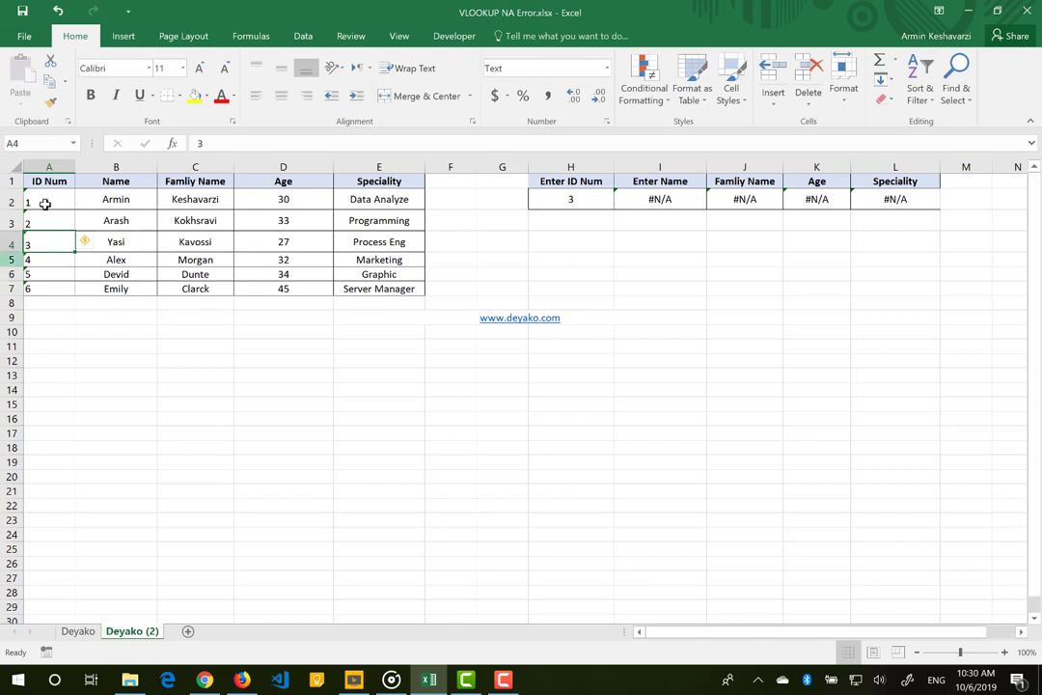
{"action": "left_click_drag", "start_coordinate": [53, 200], "coordinate": [55, 287]}
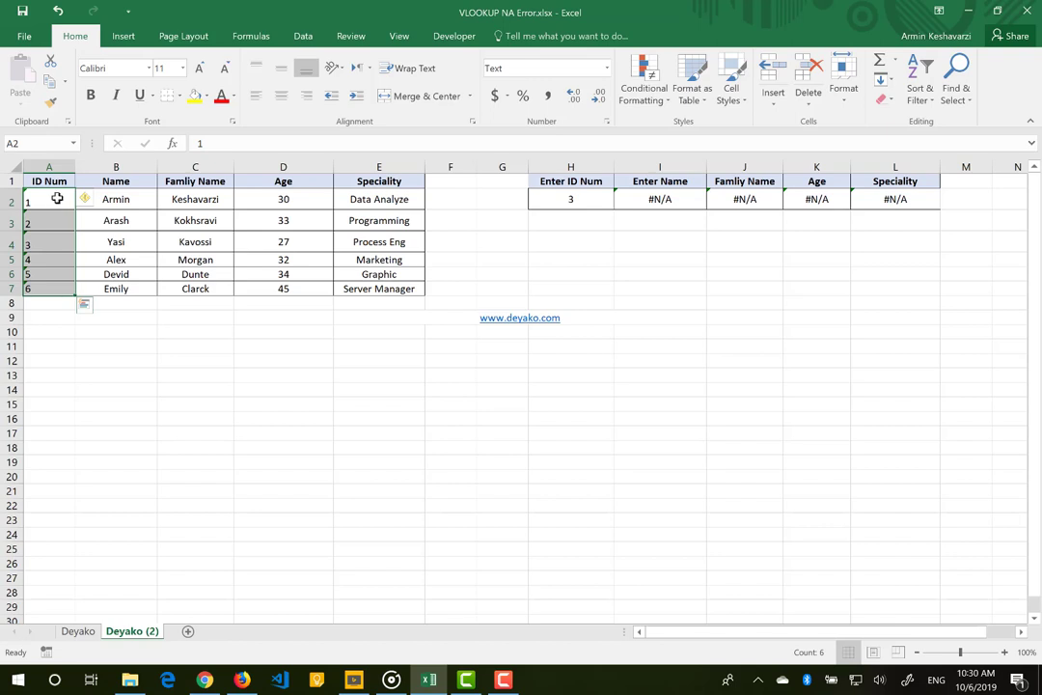
{"action": "left_click_drag", "start_coordinate": [56, 202], "coordinate": [52, 281]}
{"action": "left_click", "coordinate": [532, 201]}
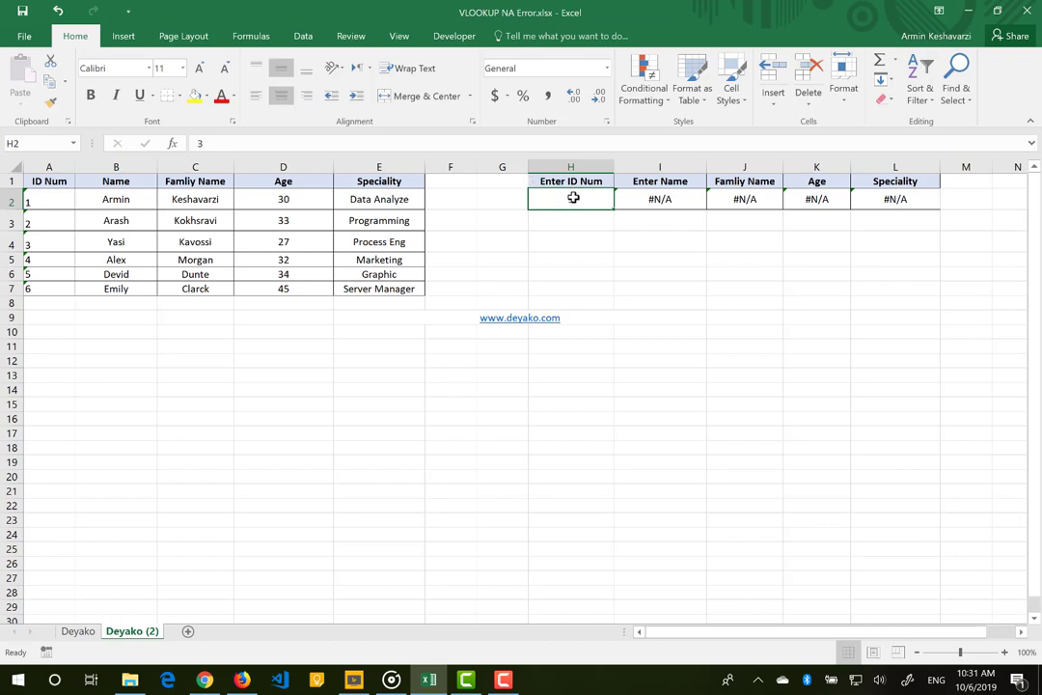
{"action": "left_click", "coordinate": [606, 69]}
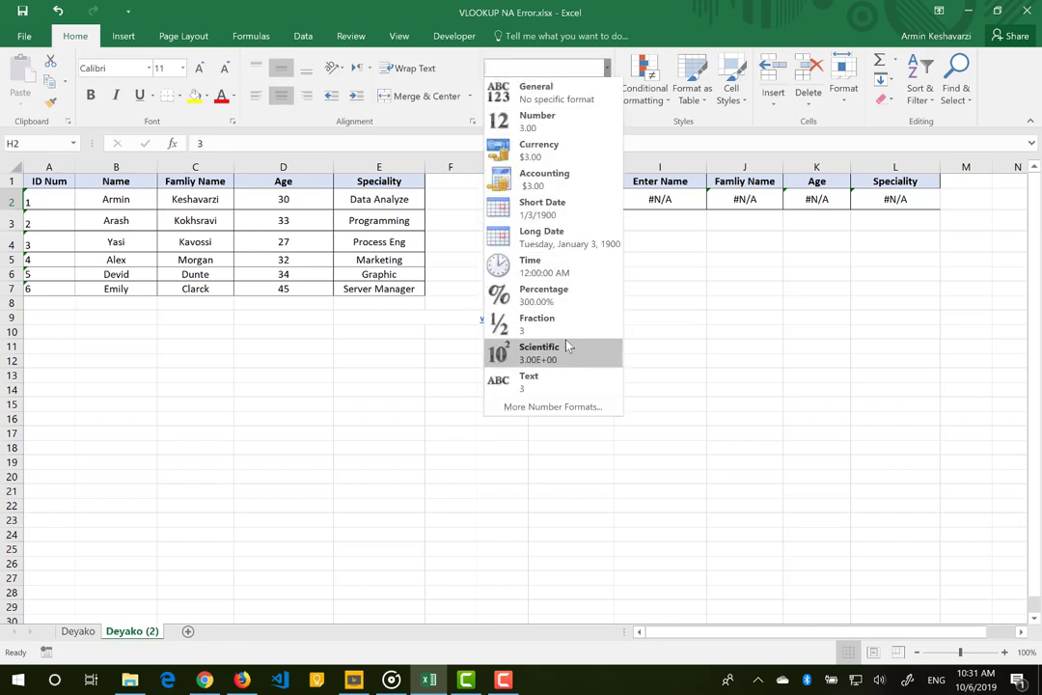
{"action": "left_click", "coordinate": [558, 379]}
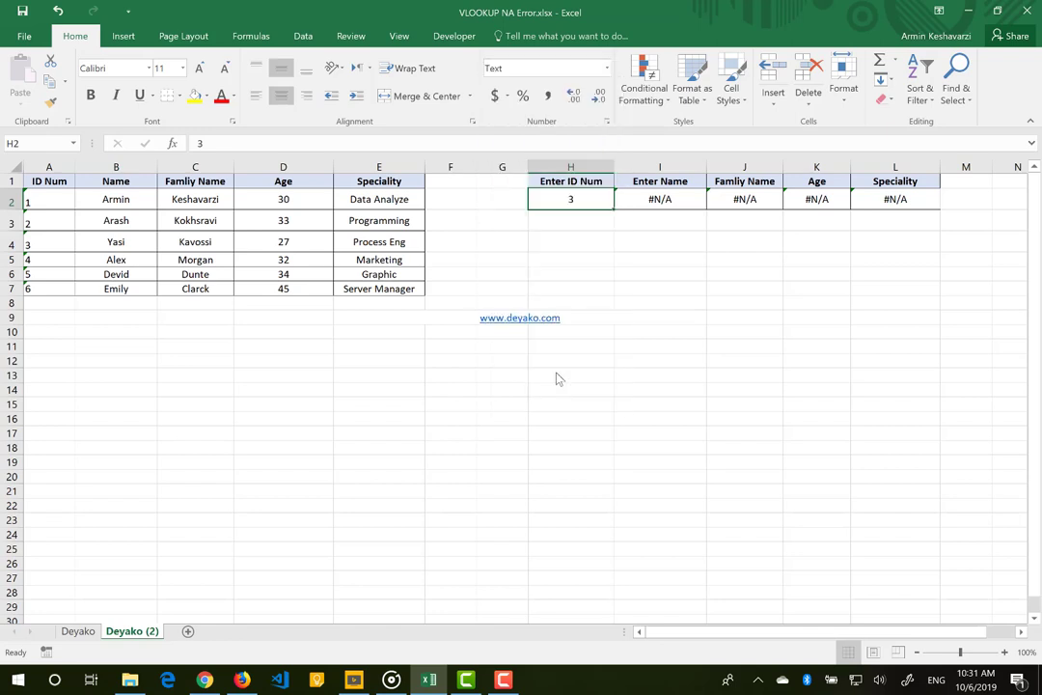
{"action": "double_click", "coordinate": [589, 200]}
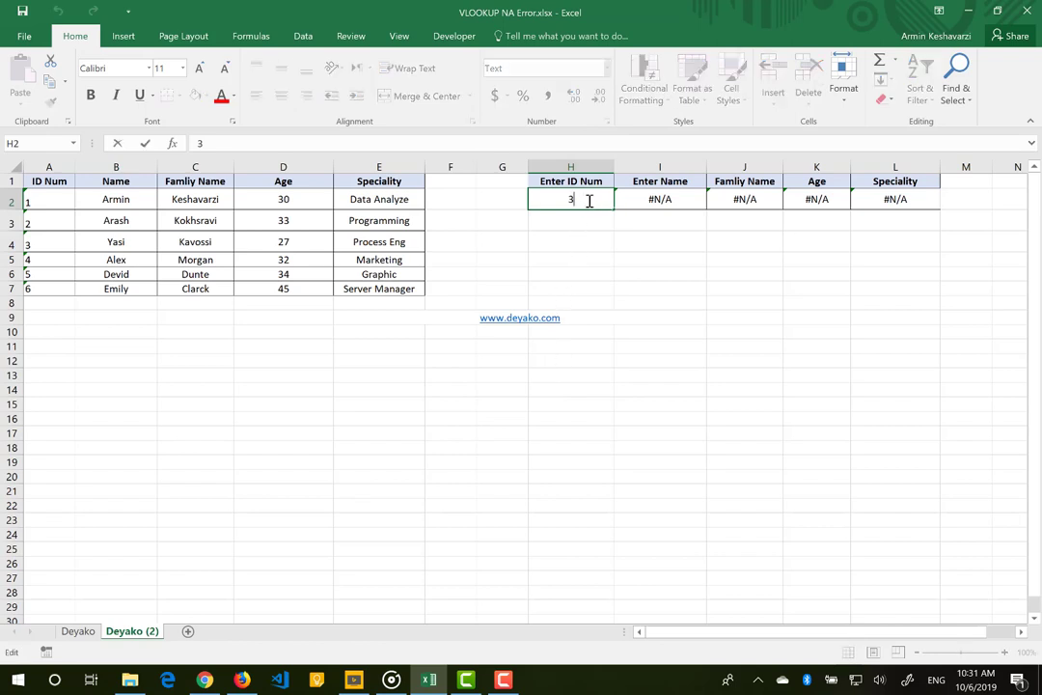
{"action": "key", "text": "Return"}
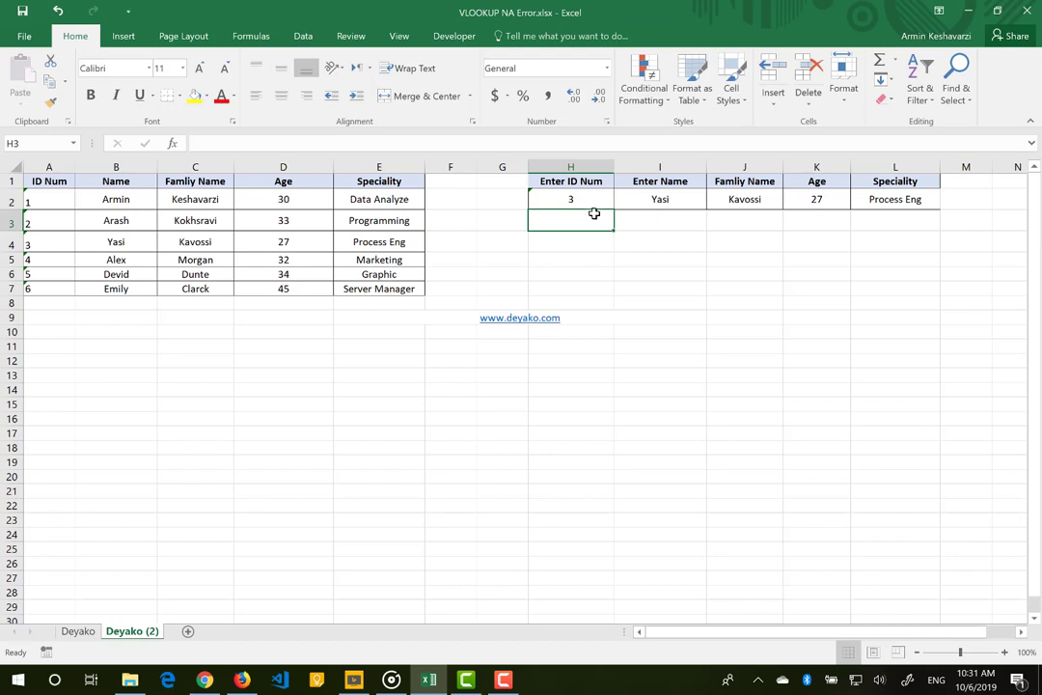
- Check the lookup results in I2:L2, then convert the text-stored ID in H2 back to a number
{"action": "left_click", "coordinate": [551, 200]}
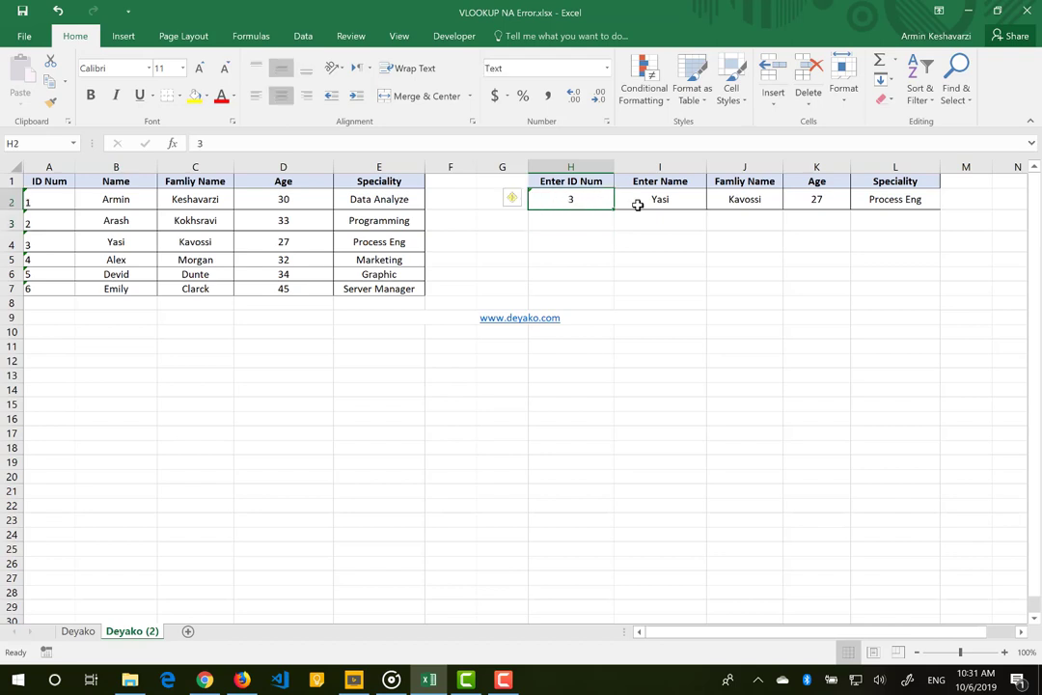
{"action": "left_click_drag", "start_coordinate": [649, 205], "coordinate": [879, 195]}
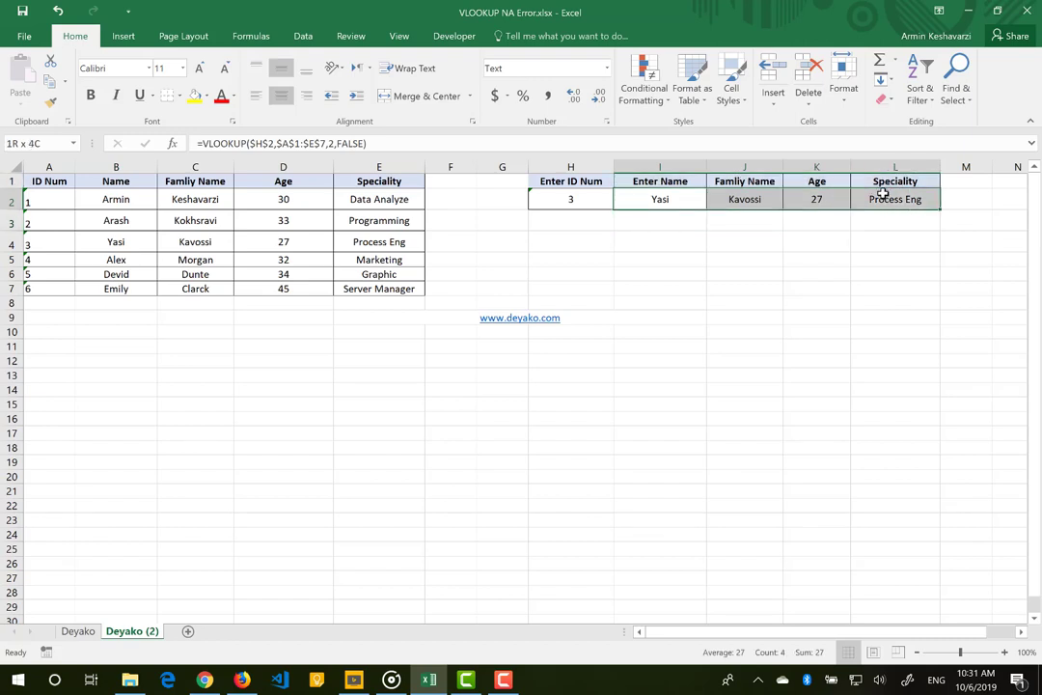
{"action": "left_click", "coordinate": [573, 197]}
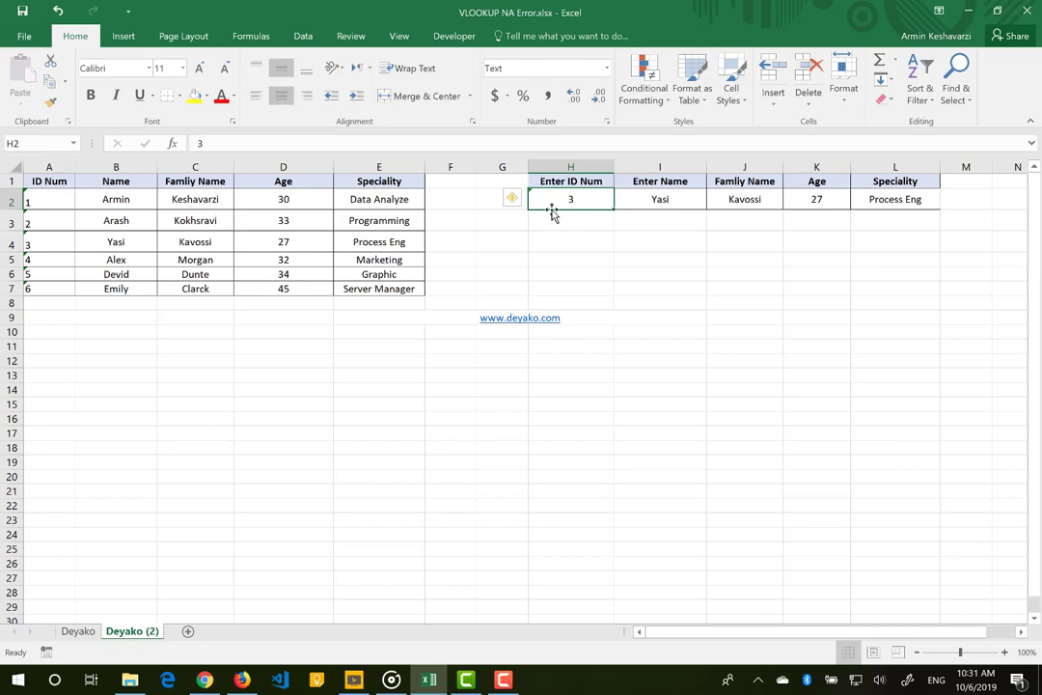
{"action": "left_click", "coordinate": [521, 199]}
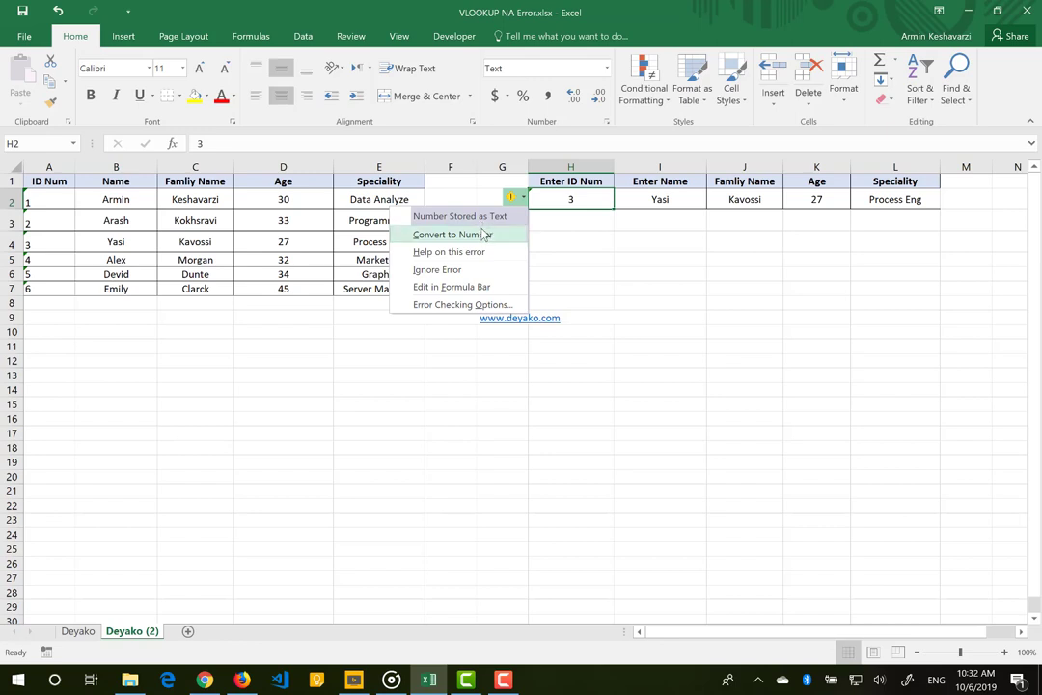
{"action": "left_click", "coordinate": [483, 235]}
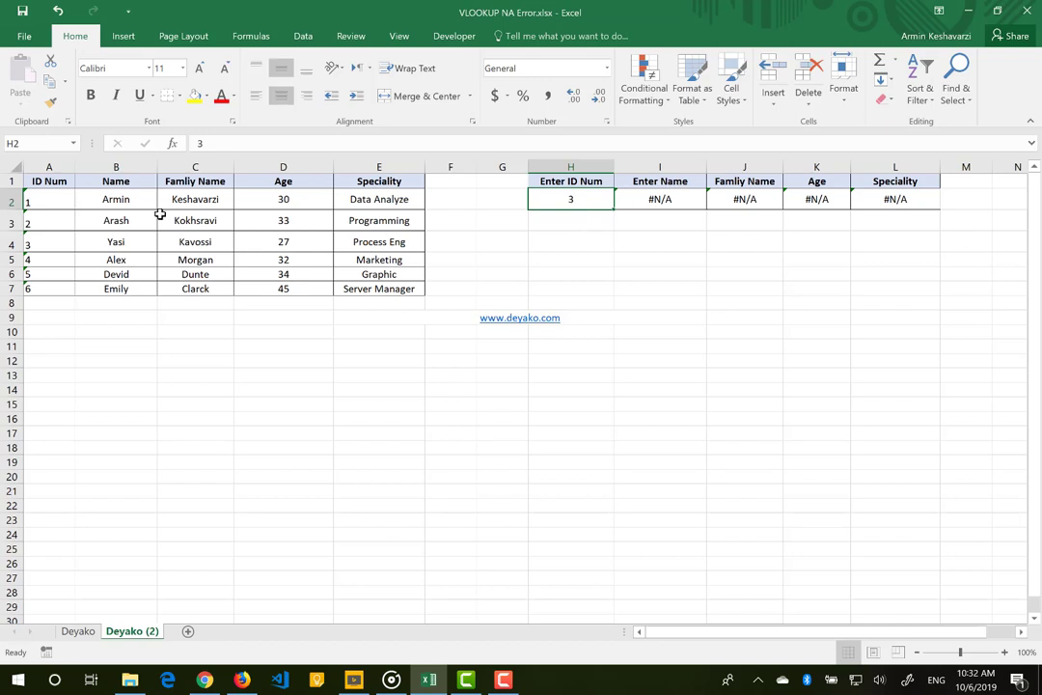
- Convert the text-stored IDs in A2:A7 to numbers
{"action": "left_click_drag", "start_coordinate": [43, 198], "coordinate": [35, 282]}
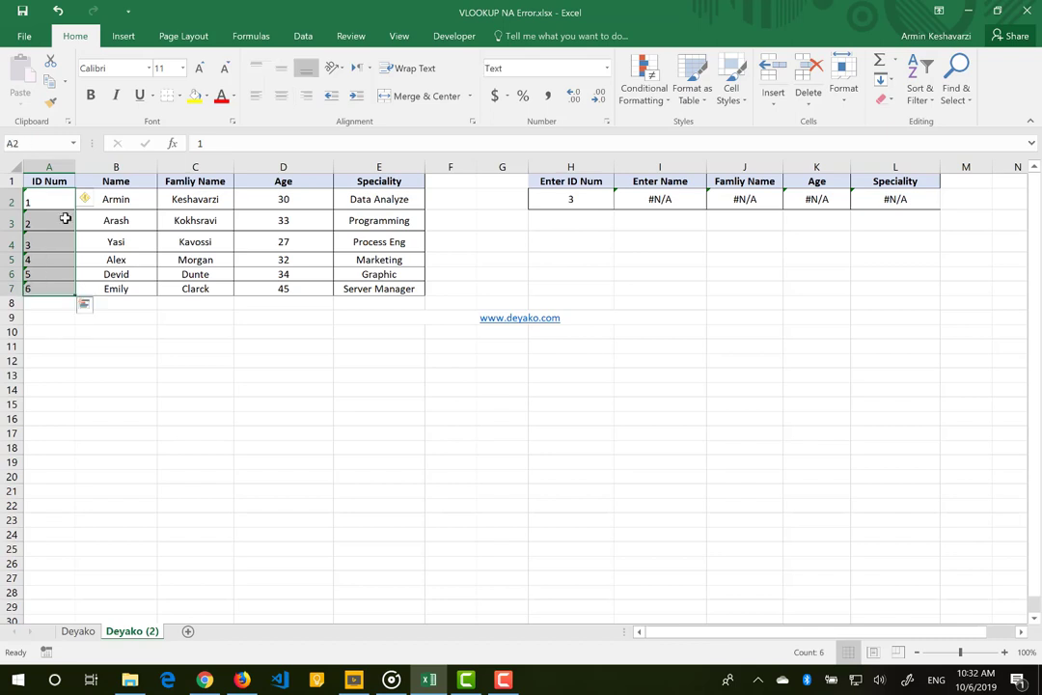
{"action": "left_click", "coordinate": [88, 201]}
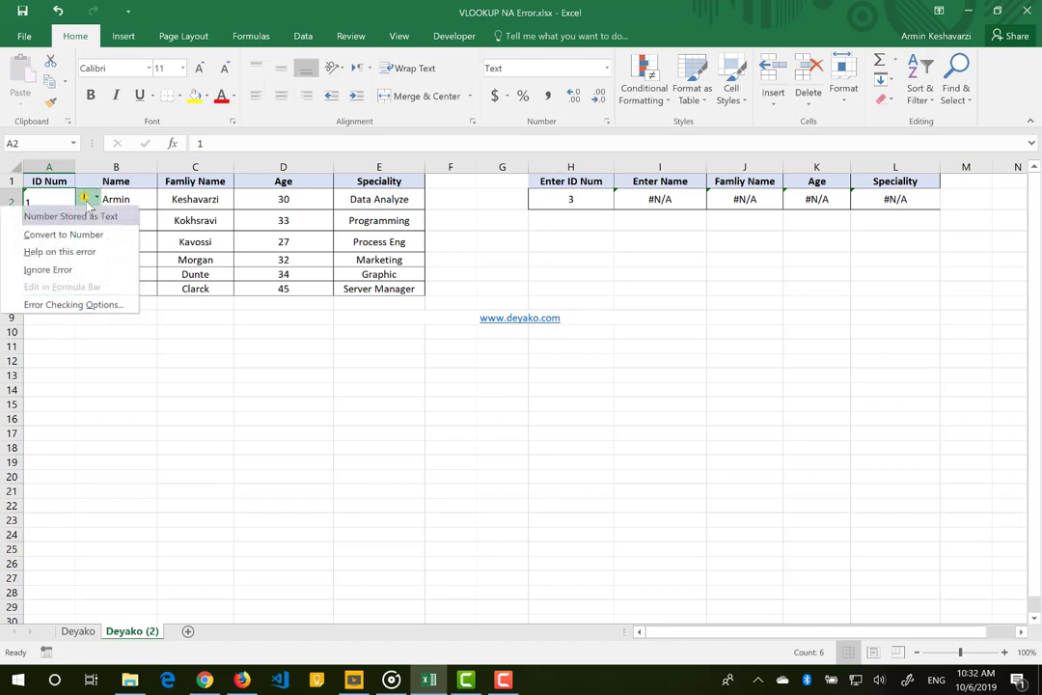
{"action": "left_click", "coordinate": [71, 237]}
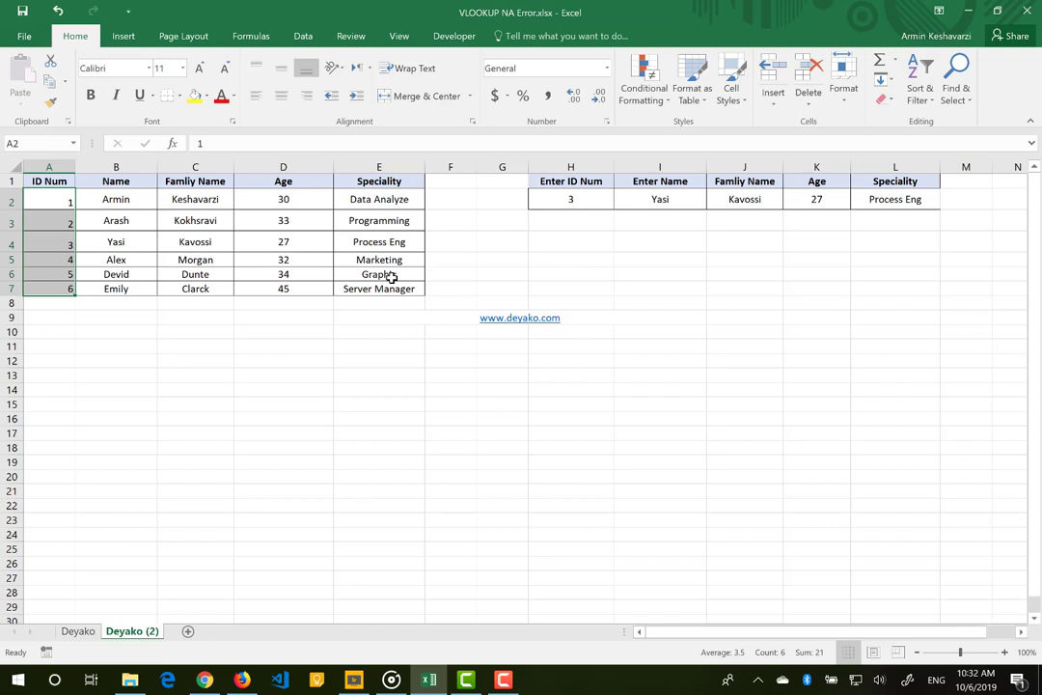
- Try to enter the first ID in A2 with leading zeros as 001
{"action": "double_click", "coordinate": [51, 203]}
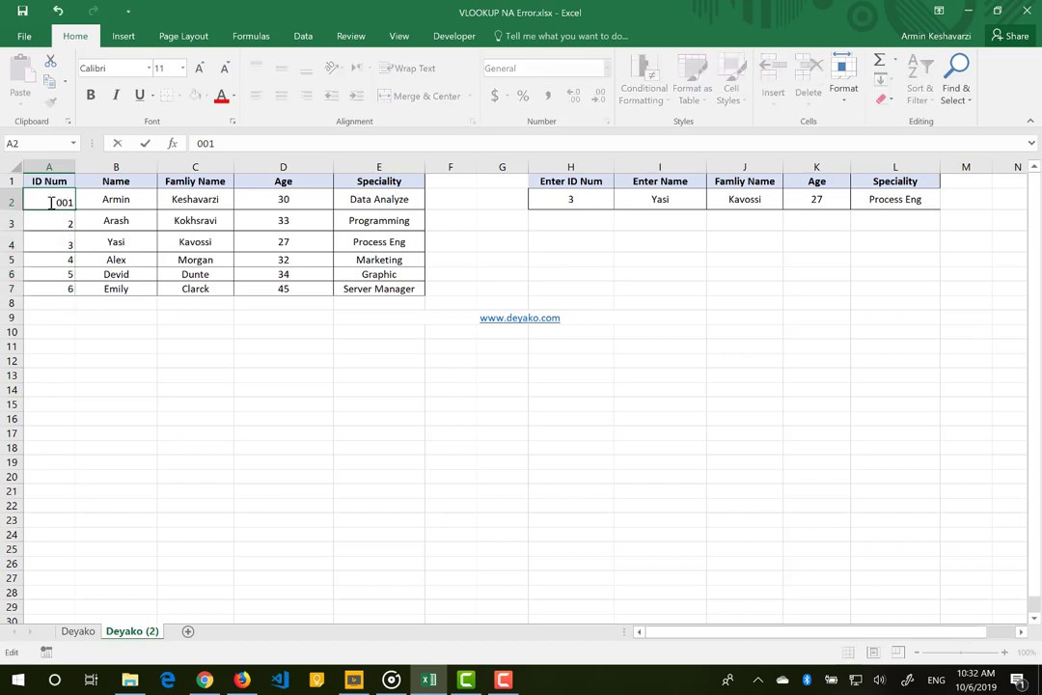
{"action": "key", "text": "Return"}
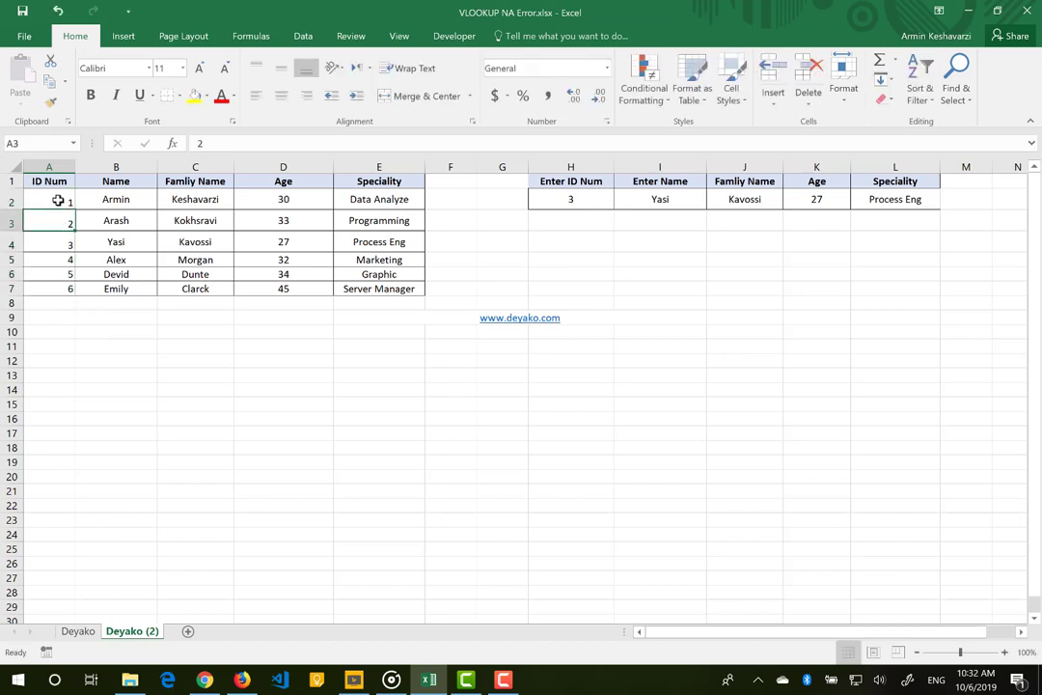
- Format the first ID cell A2 as Text and change its value to 001
{"action": "left_click", "coordinate": [61, 199]}
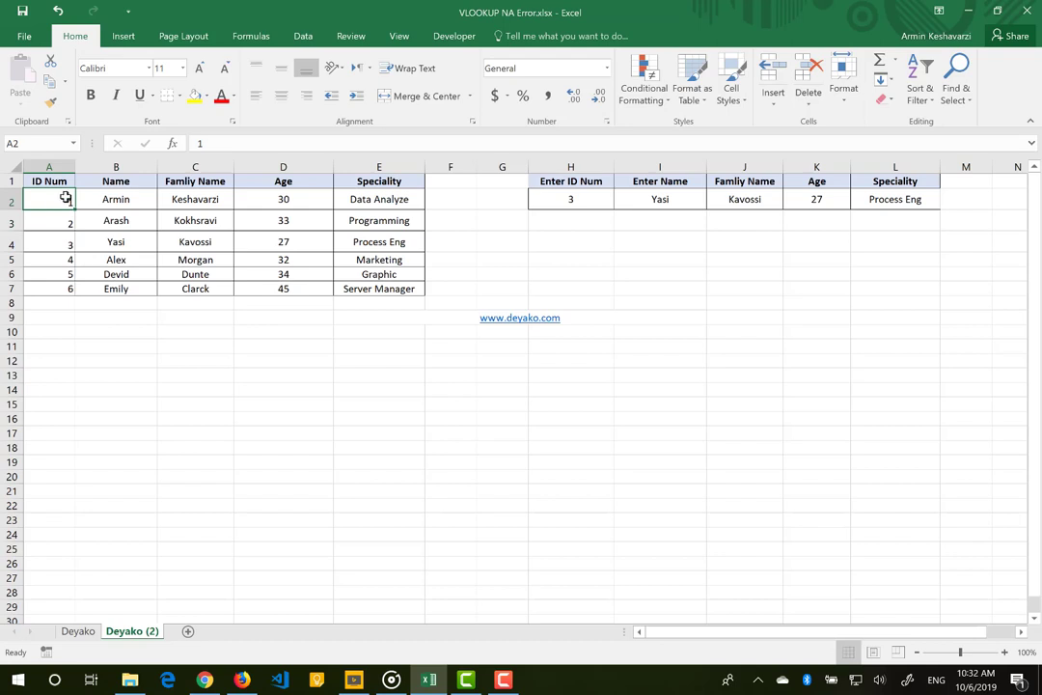
{"action": "left_click", "coordinate": [608, 69]}
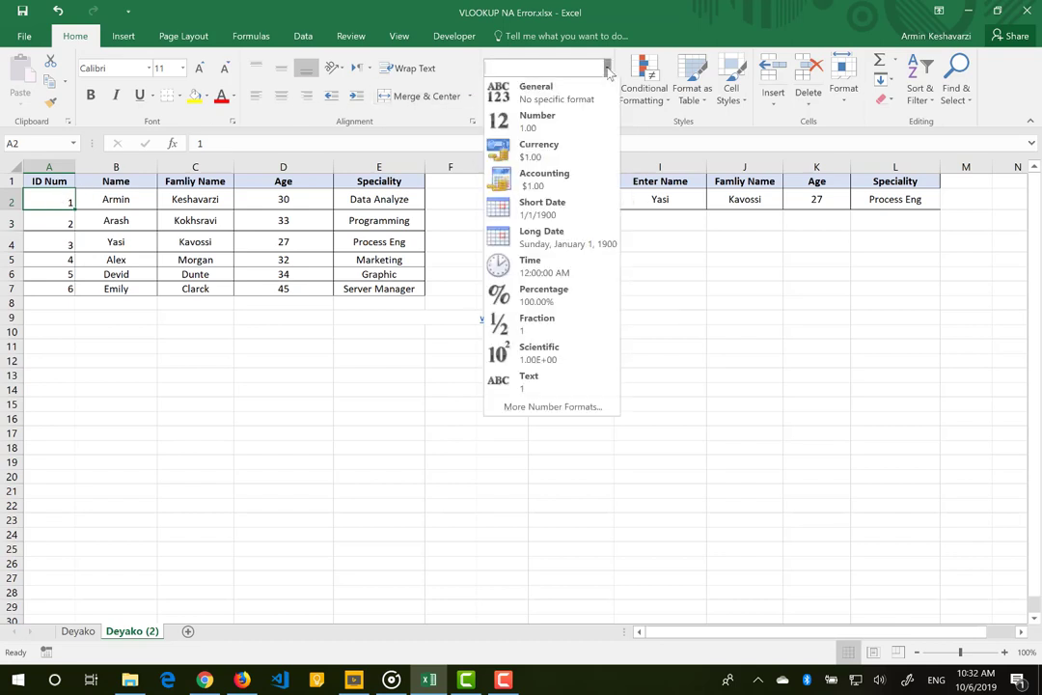
{"action": "left_click", "coordinate": [533, 380]}
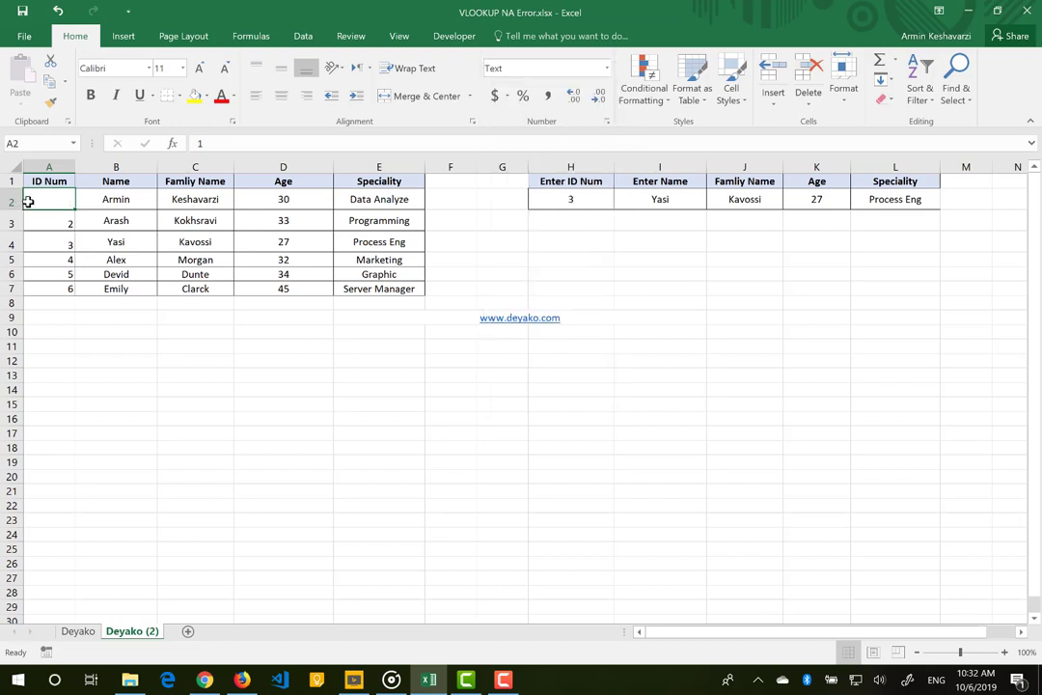
{"action": "left_click", "coordinate": [195, 142]}
{"action": "type", "text": "00"}
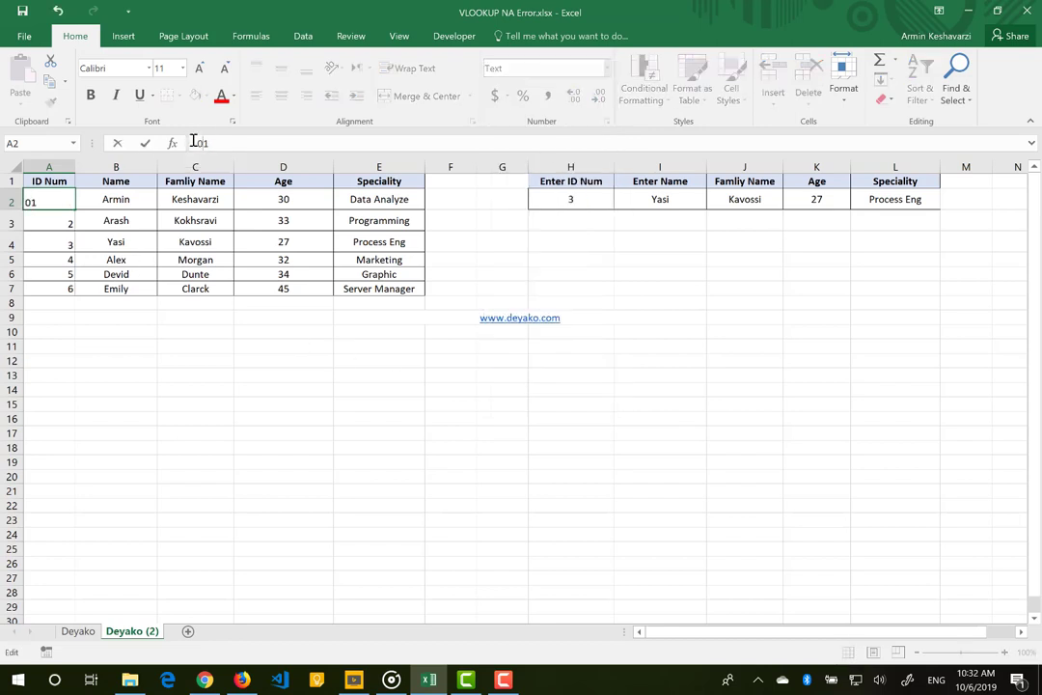
{"action": "key", "text": "Return"}
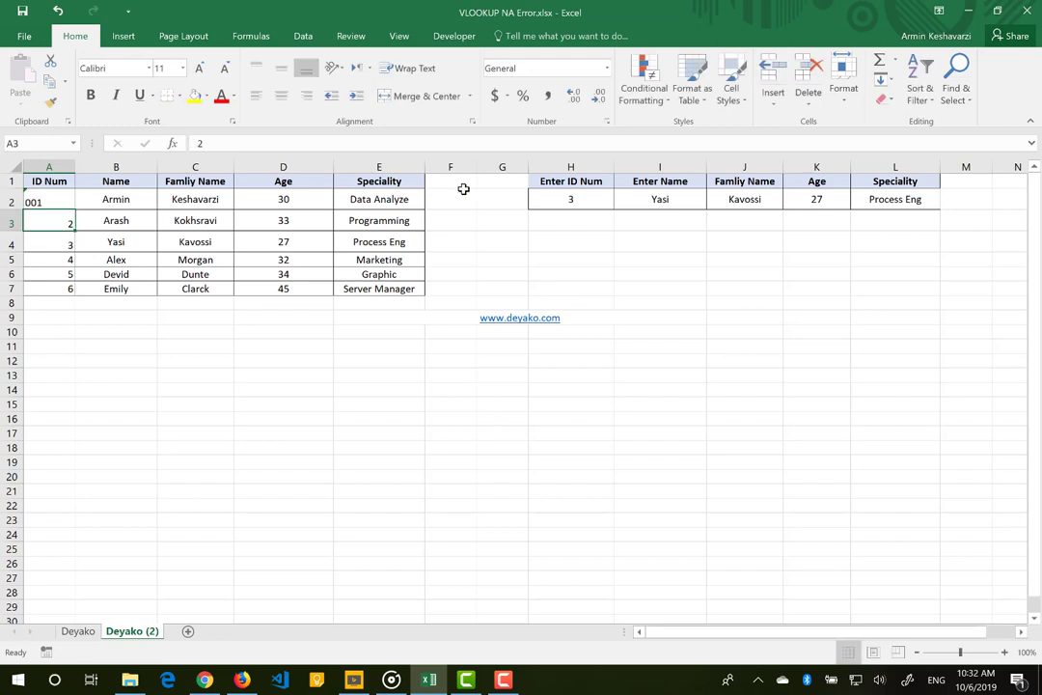
- Try to look up ID 001 by entering it in H2 with the General format
{"action": "left_click", "coordinate": [542, 200]}
{"action": "type", "text": "001"}
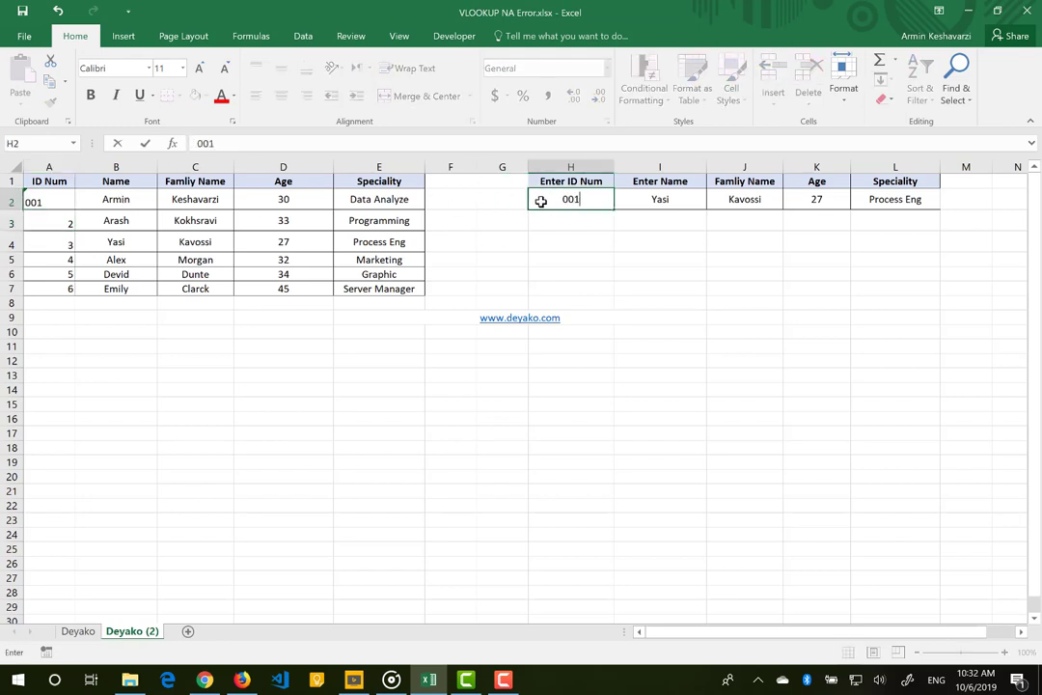
{"action": "key", "text": "Return"}
- Format the lookup cell H2 as Text and re-enter the ID as 001
{"action": "left_click", "coordinate": [598, 200]}
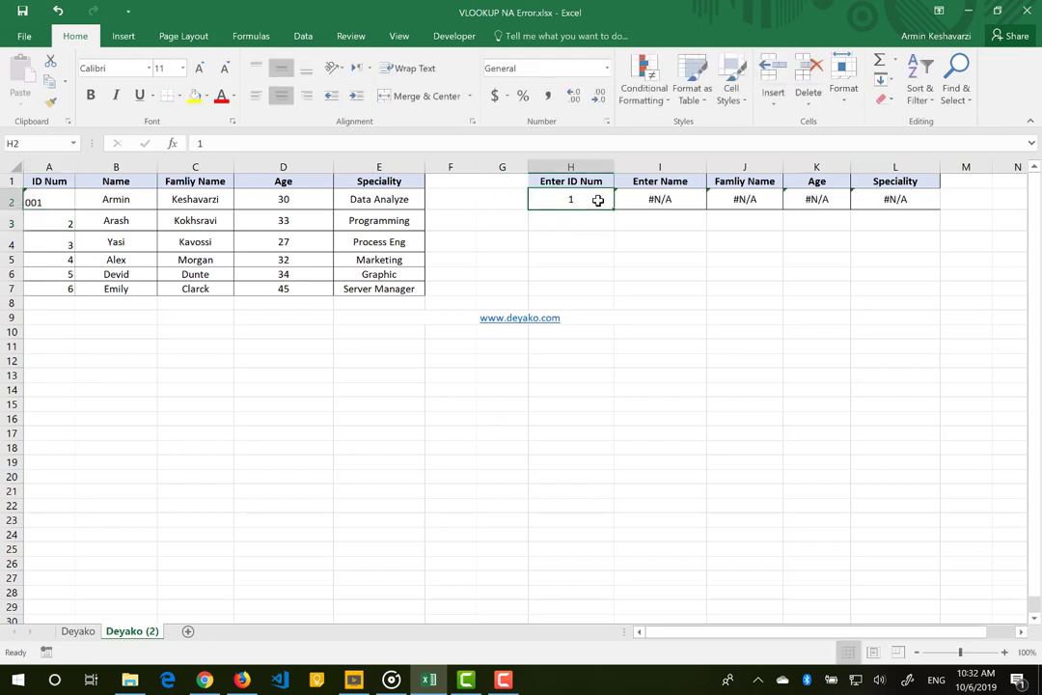
{"action": "left_click", "coordinate": [607, 70]}
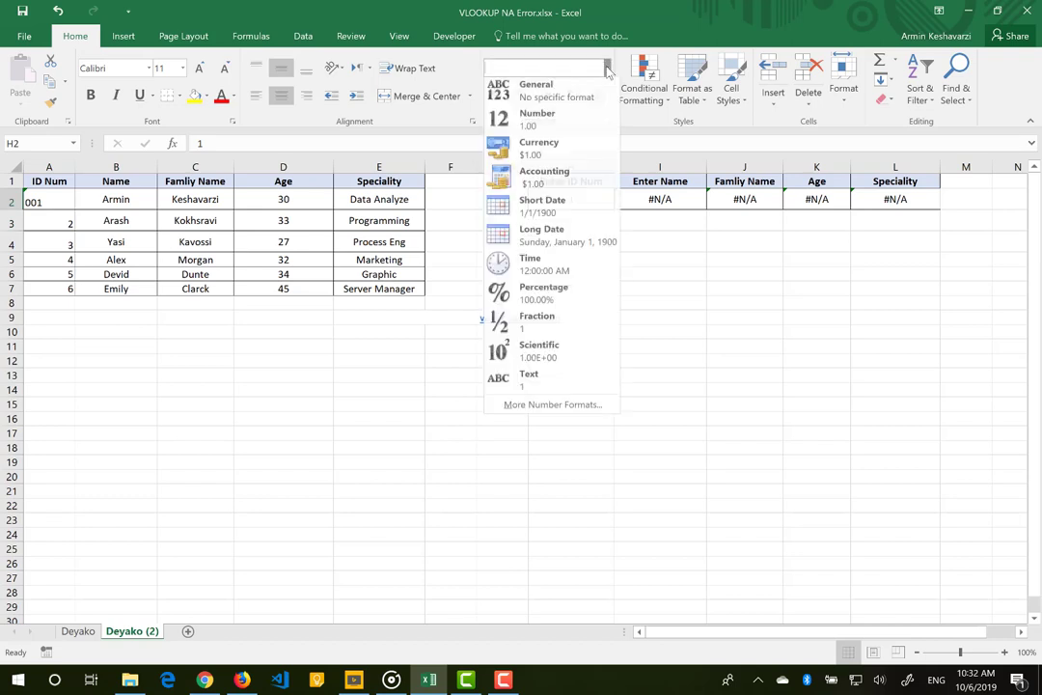
{"action": "left_click", "coordinate": [546, 376]}
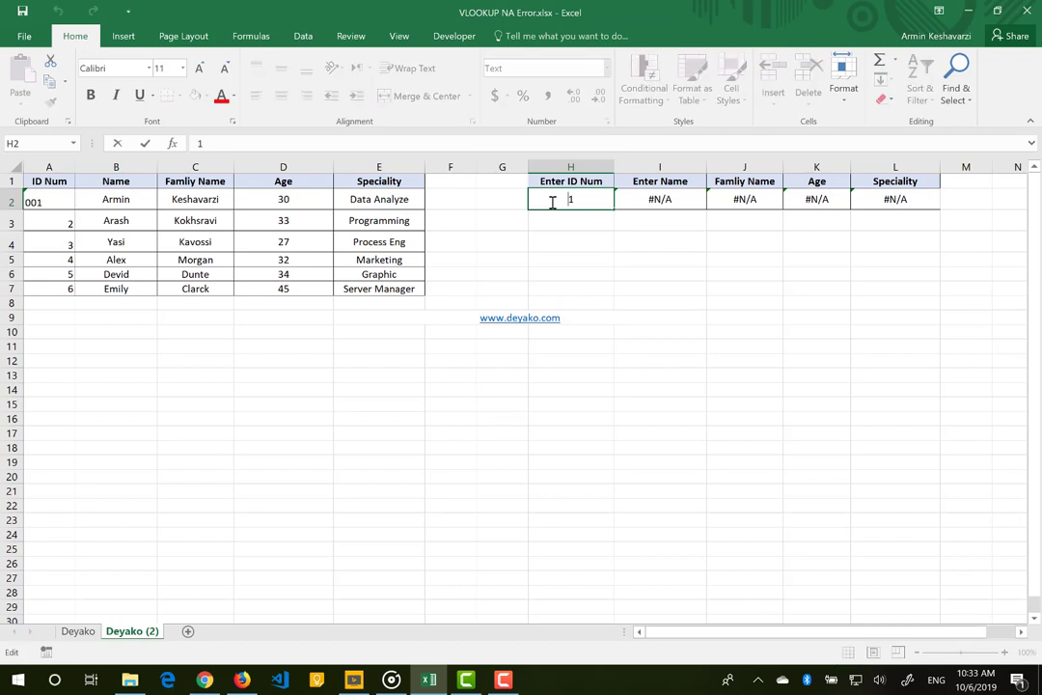
{"action": "type", "text": "001"}
{"action": "key", "text": "Return"}
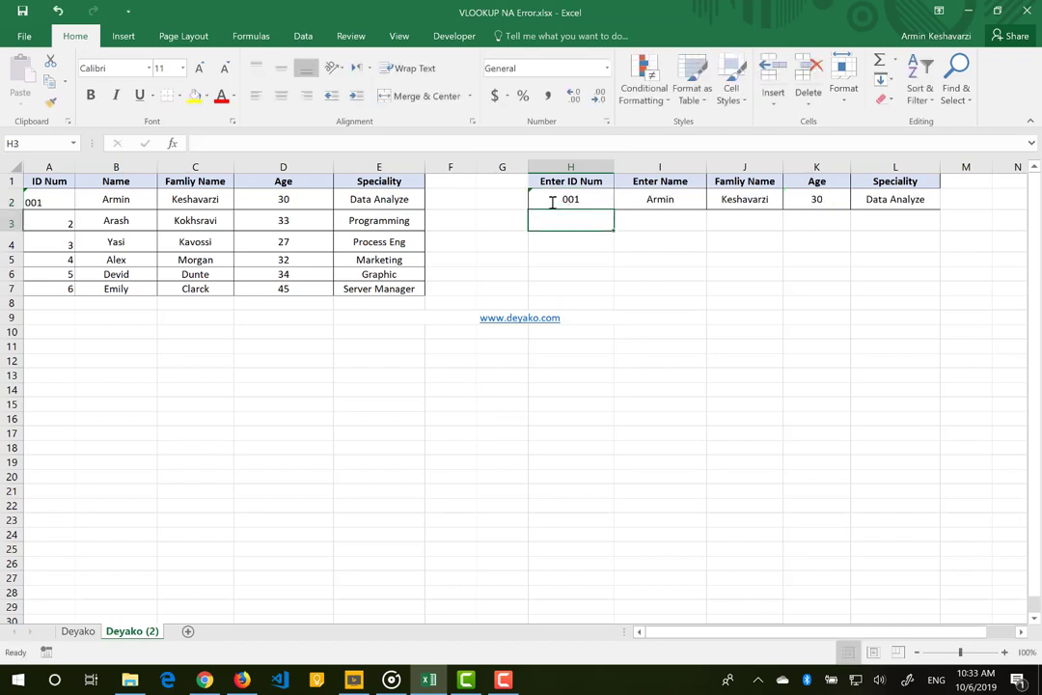
{"action": "left_click", "coordinate": [552, 202]}
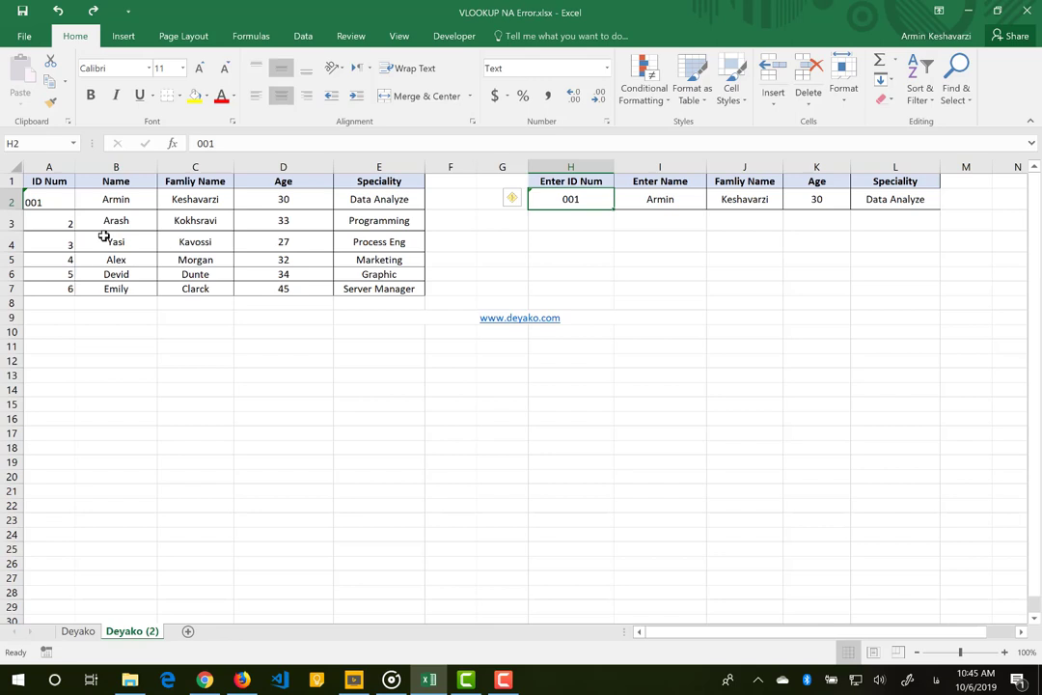
- Replace the second ID in A3 with the letter a, correcting the keyboard language to English
{"action": "left_click", "coordinate": [52, 229]}
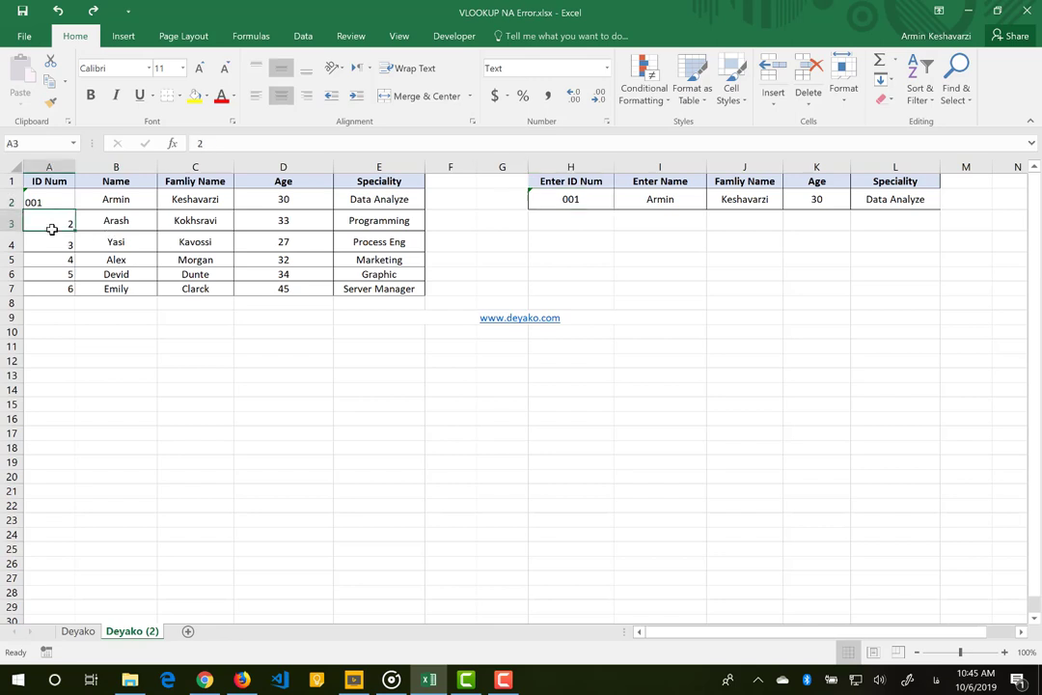
{"action": "type", "text": "ش"}
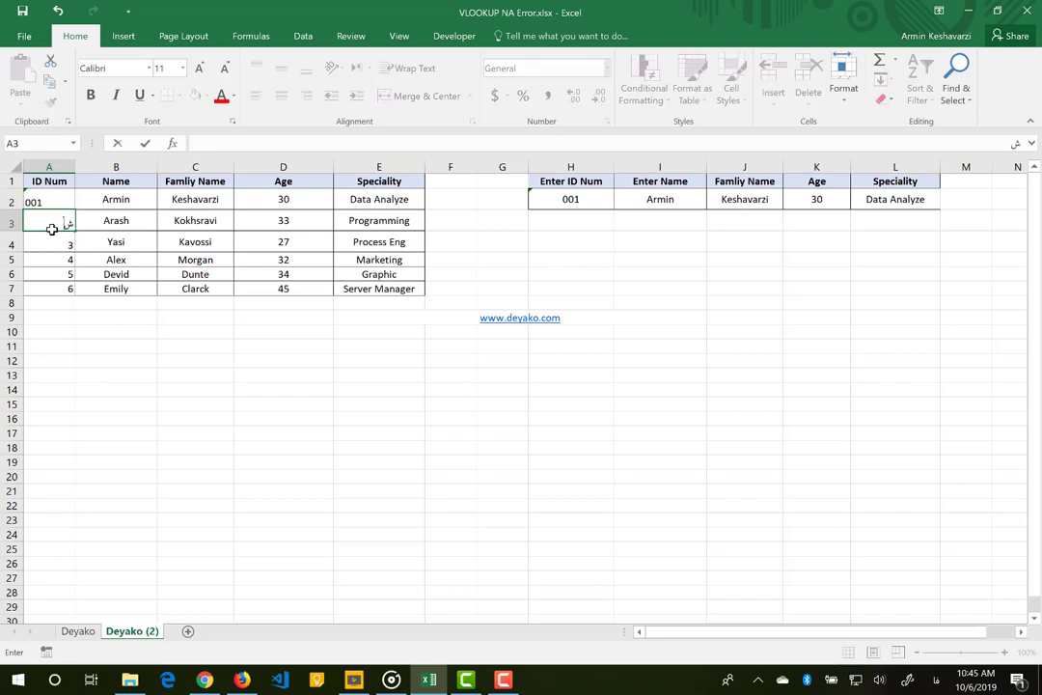
{"action": "key", "text": "alt+shift"}
{"action": "key", "text": "BackSpace"}
{"action": "type", "text": "a"}
{"action": "key", "text": "Return"}
{"action": "left_click", "coordinate": [51, 222]}
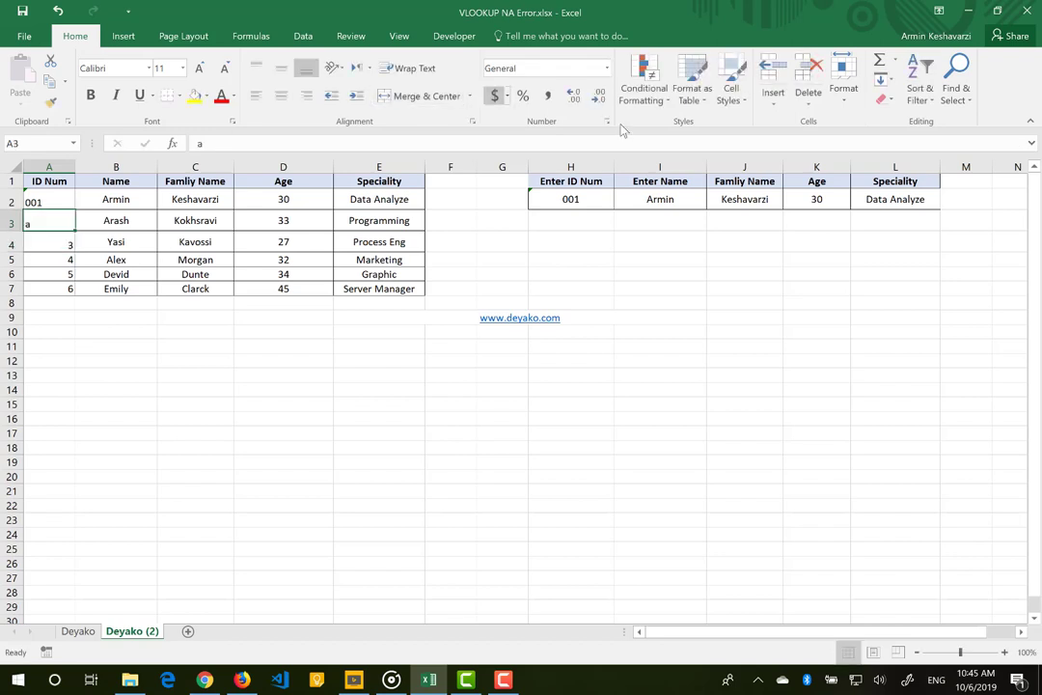
- Look up the ID a by entering it in H2
{"action": "left_click", "coordinate": [589, 198]}
{"action": "type", "text": "a"}
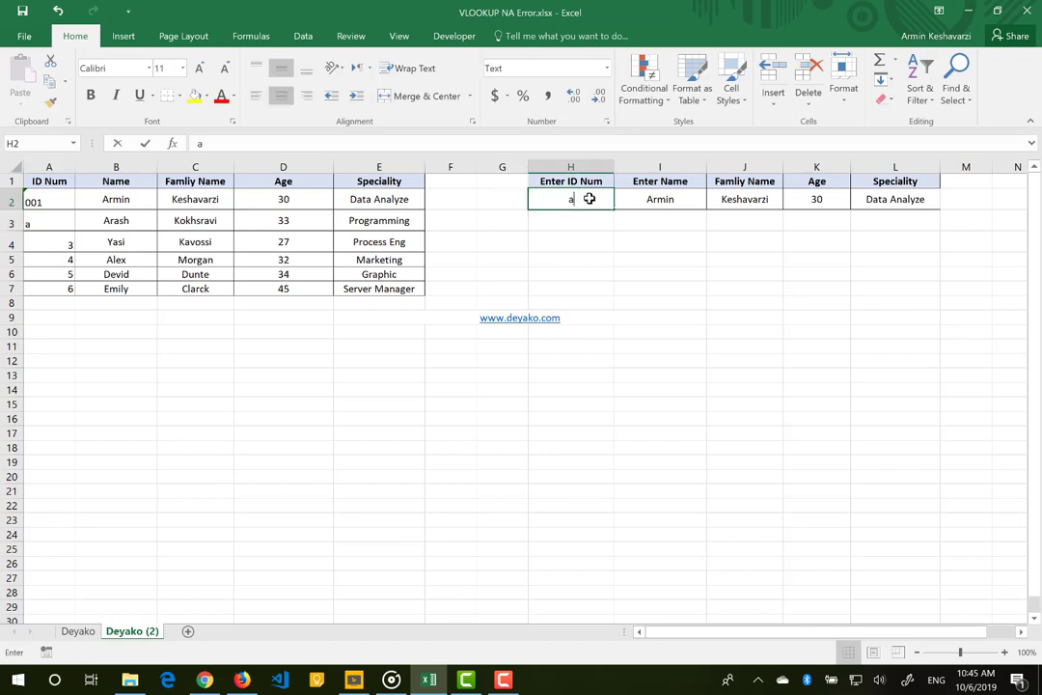
{"action": "key", "text": "Return"}
- Add a leading space before the a in A3 and compare that entry with the lookup ID in H2
{"action": "key", "text": "Home"}
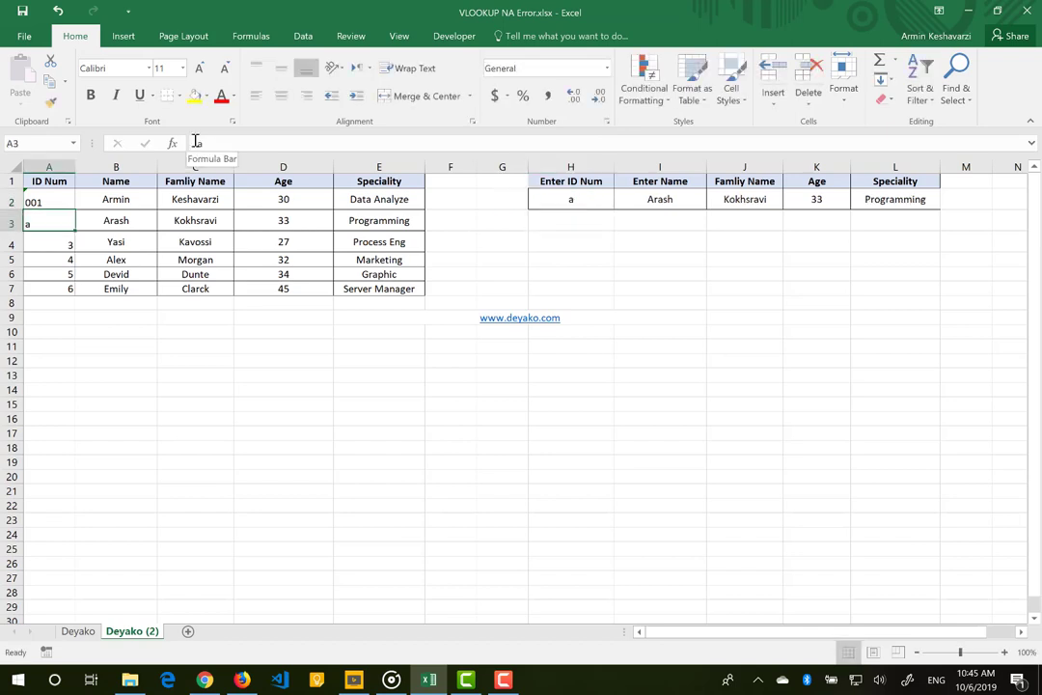
{"action": "left_click", "coordinate": [195, 141]}
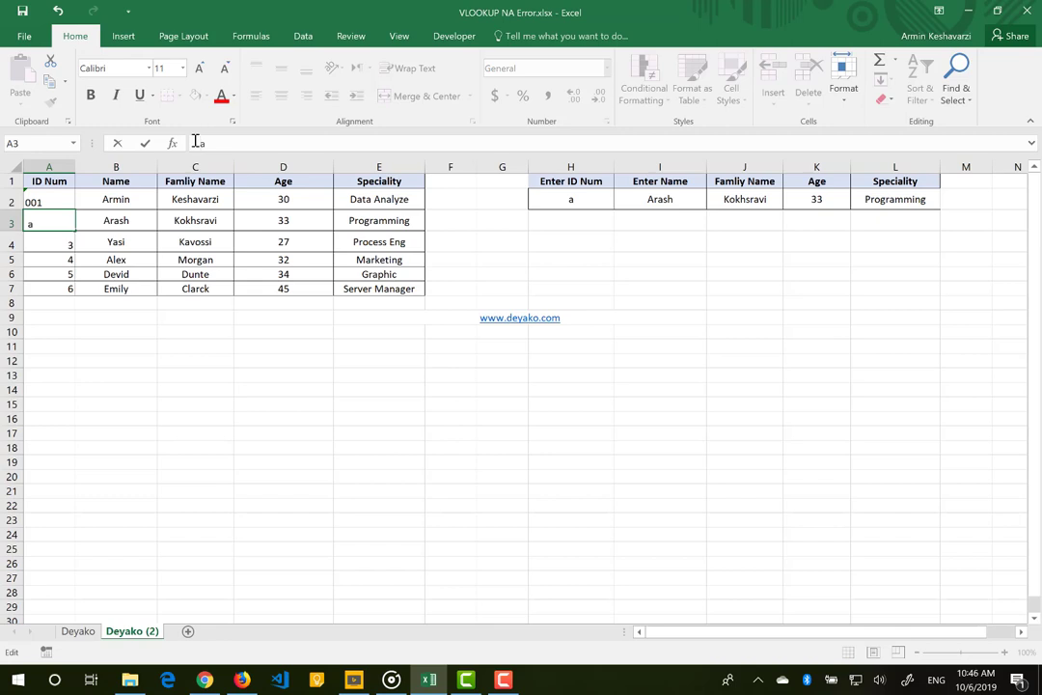
{"action": "key", "text": "Return"}
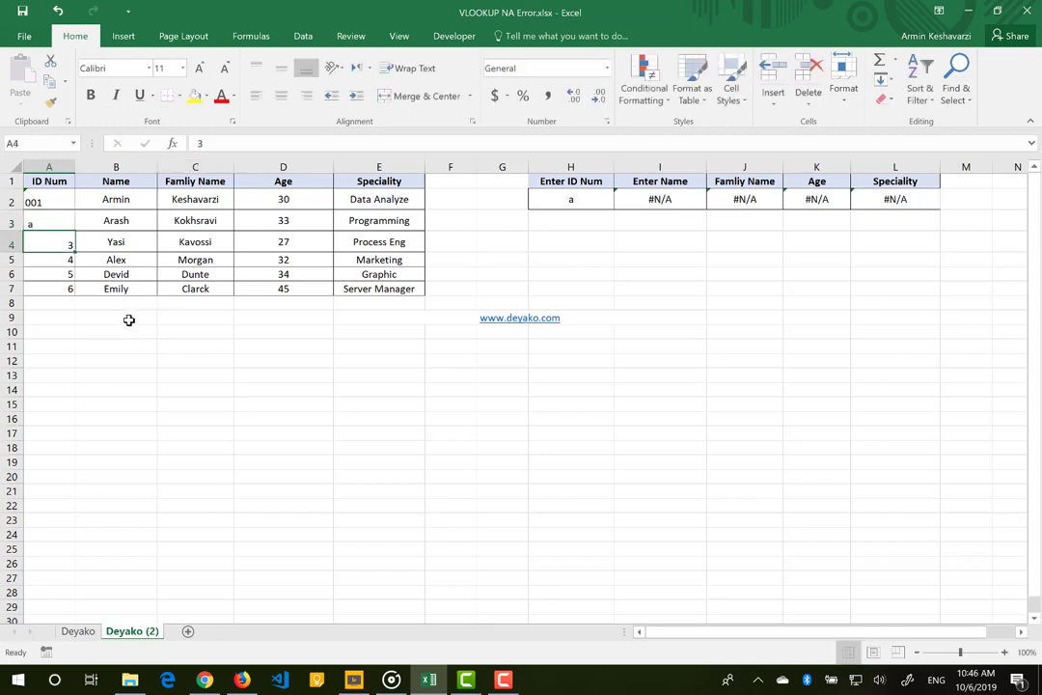
{"action": "left_click", "coordinate": [49, 222]}
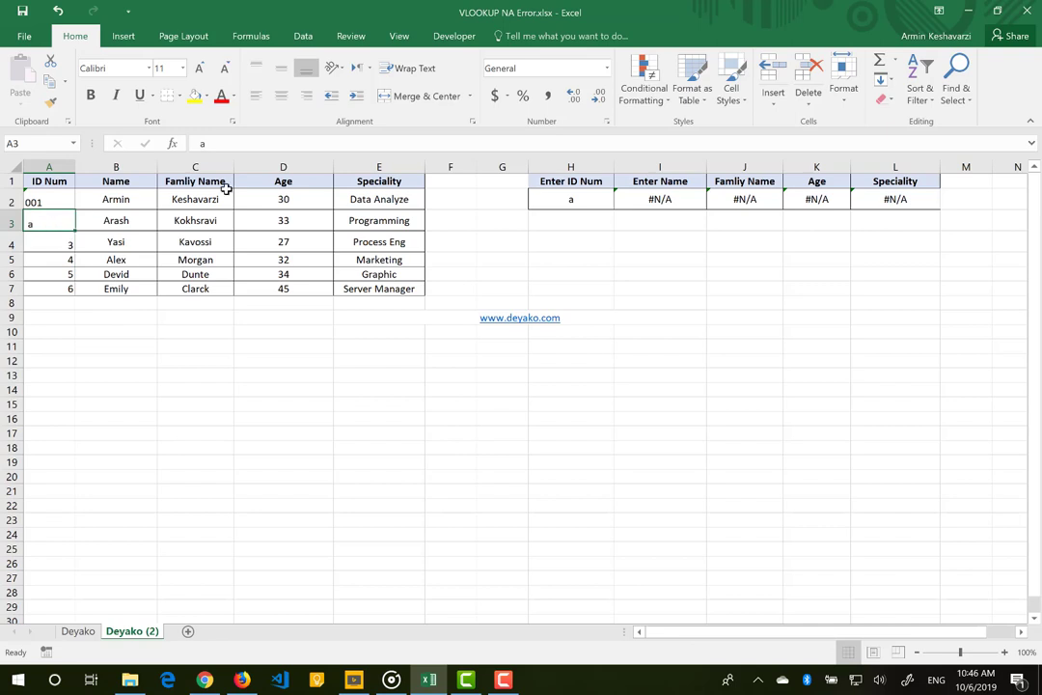
{"action": "left_click", "coordinate": [568, 196]}
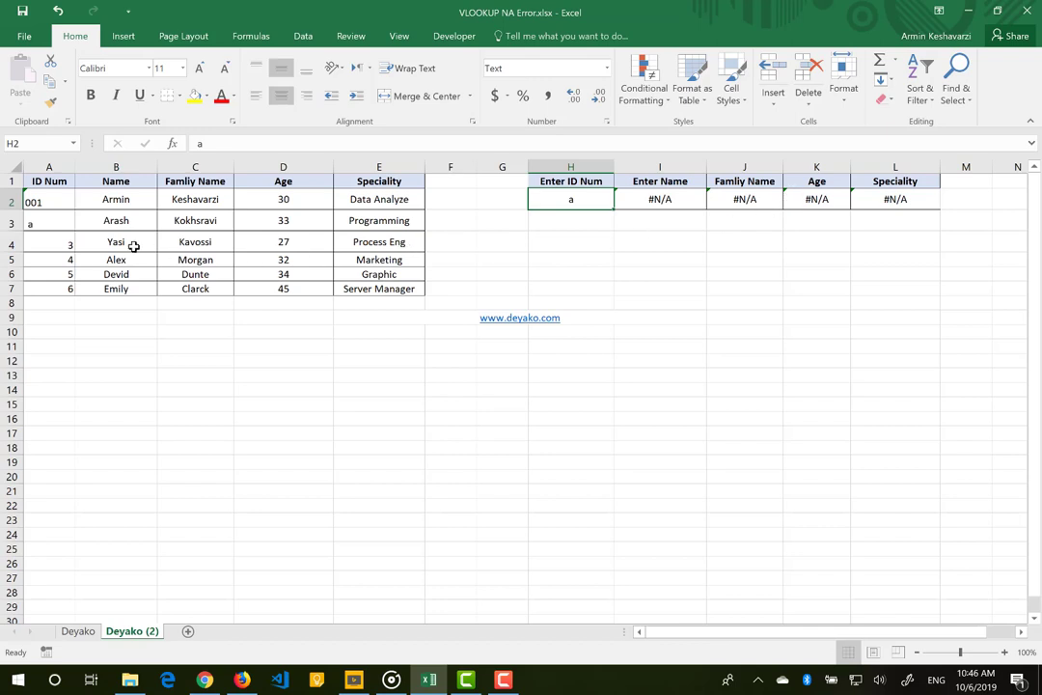
{"action": "left_click", "coordinate": [35, 224]}
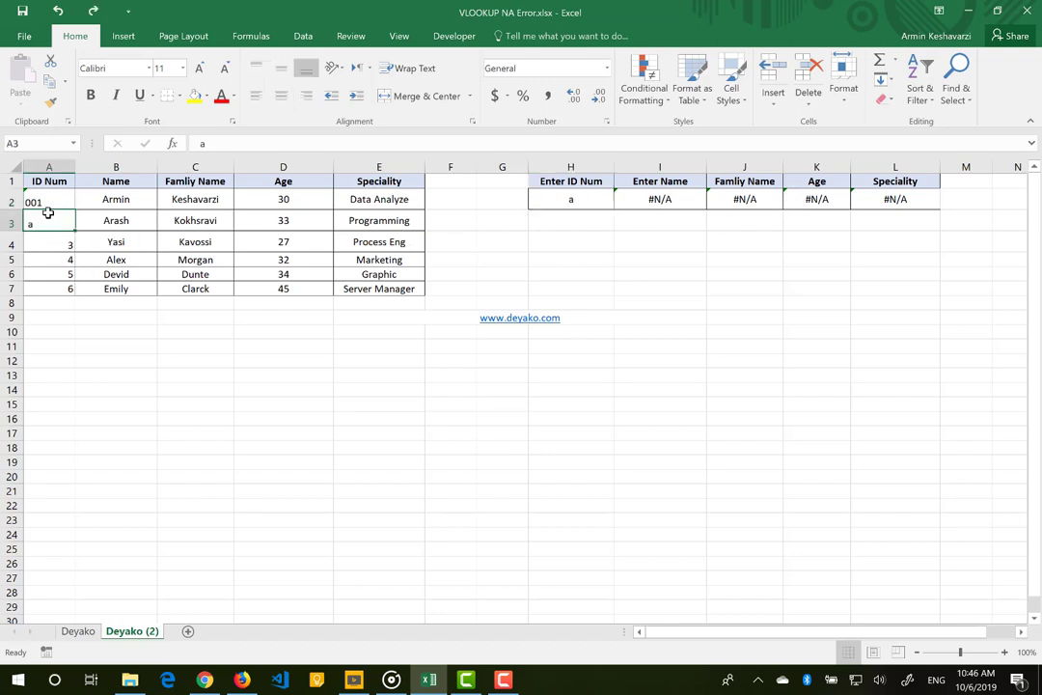
- Remove all spaces from the IDs in A2:A7 by using Replace All to substitute each space with nothing
{"action": "left_click_drag", "start_coordinate": [40, 200], "coordinate": [45, 285]}
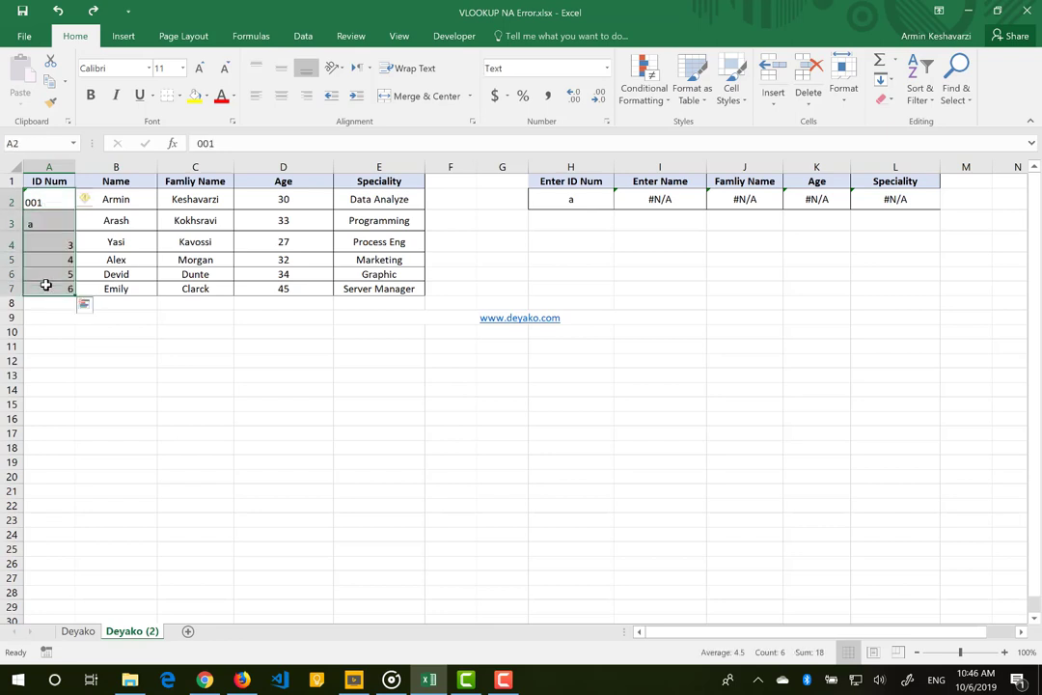
{"action": "key", "text": "ctrl+h"}
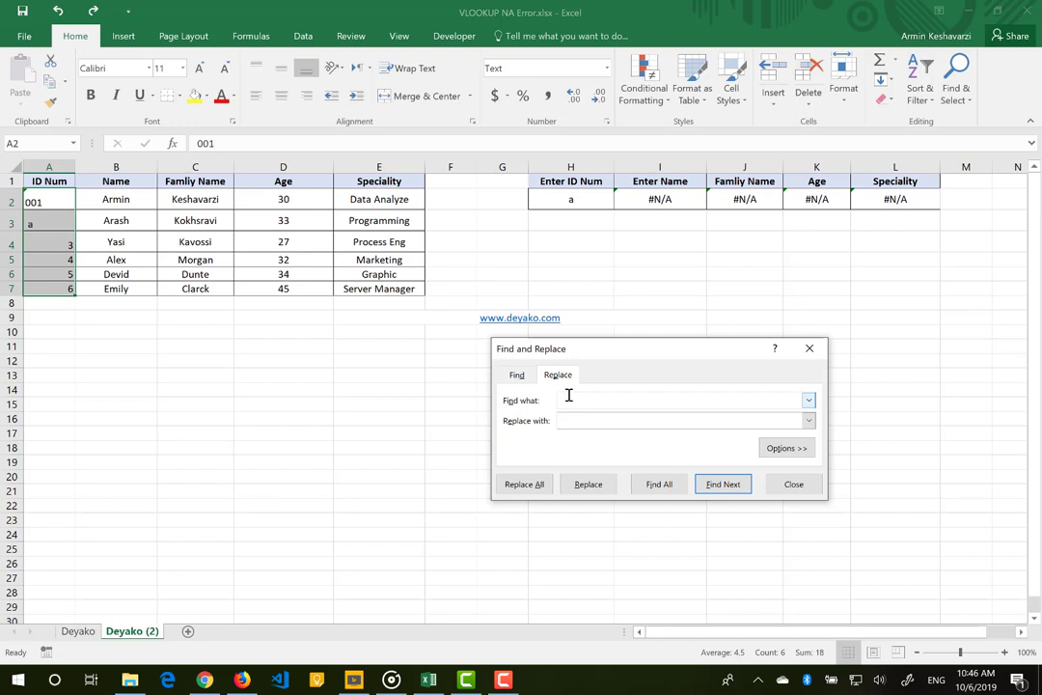
{"action": "left_click", "coordinate": [568, 419]}
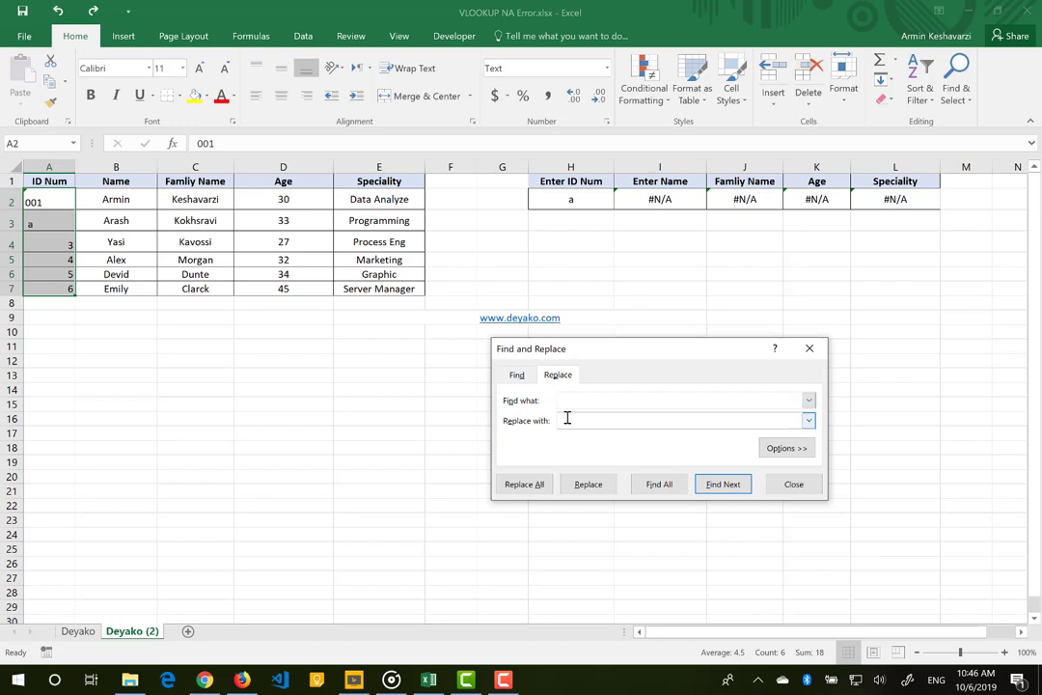
{"action": "left_click", "coordinate": [526, 483]}
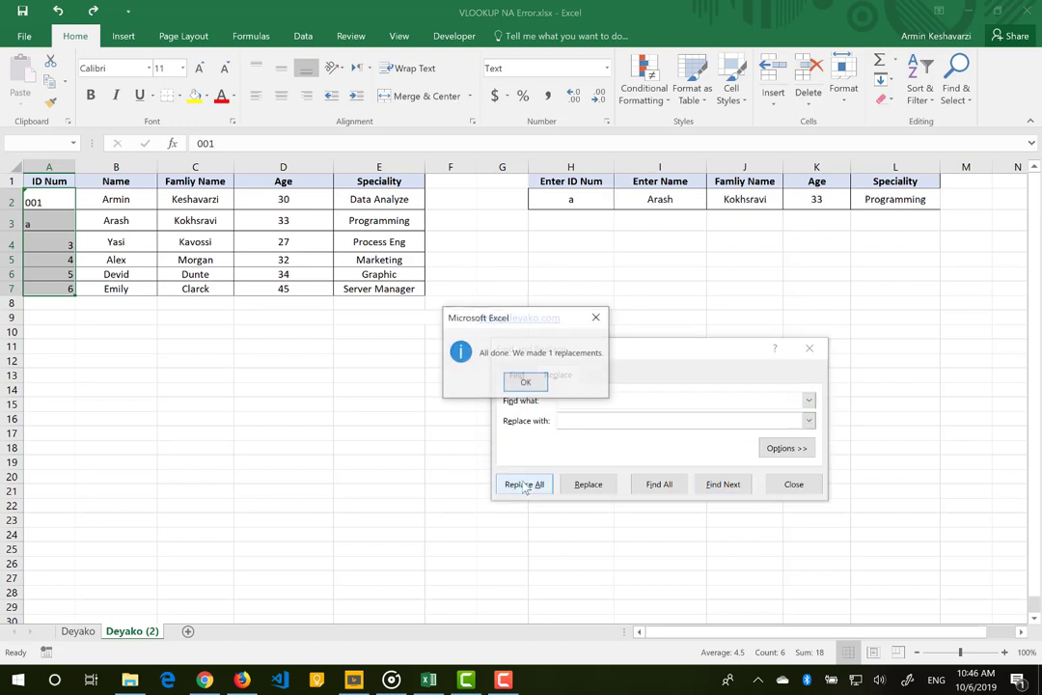
{"action": "left_click", "coordinate": [526, 382]}
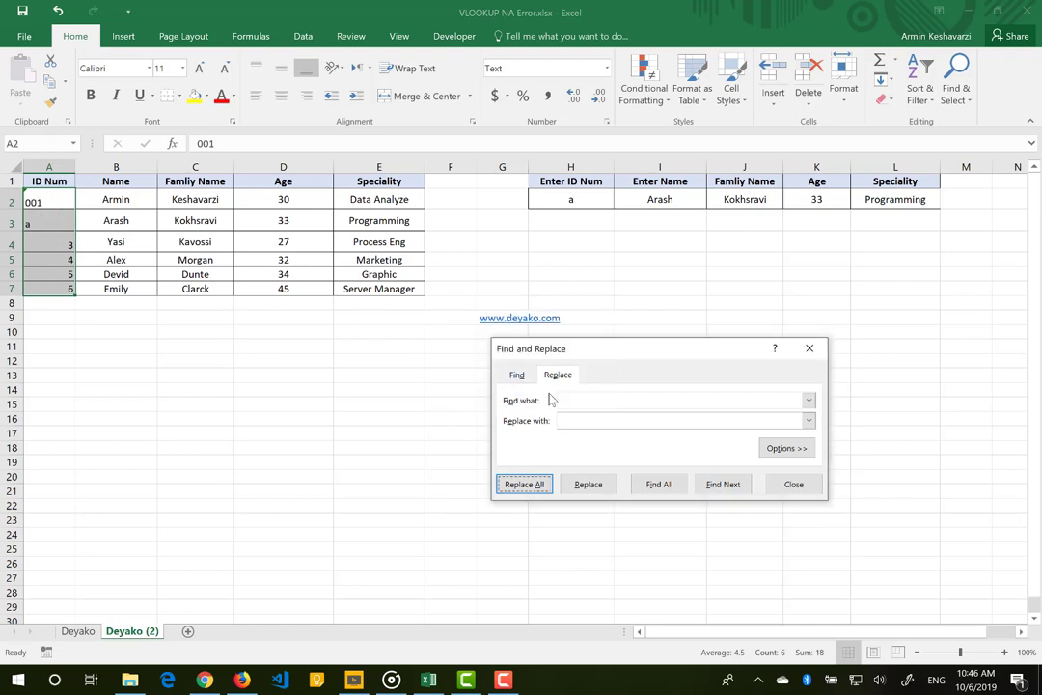
{"action": "left_click", "coordinate": [792, 485]}
- Check the VLOOKUP formula in I2 against the lookup ID in H2 and the matching ID in A3
{"action": "left_click", "coordinate": [560, 199]}
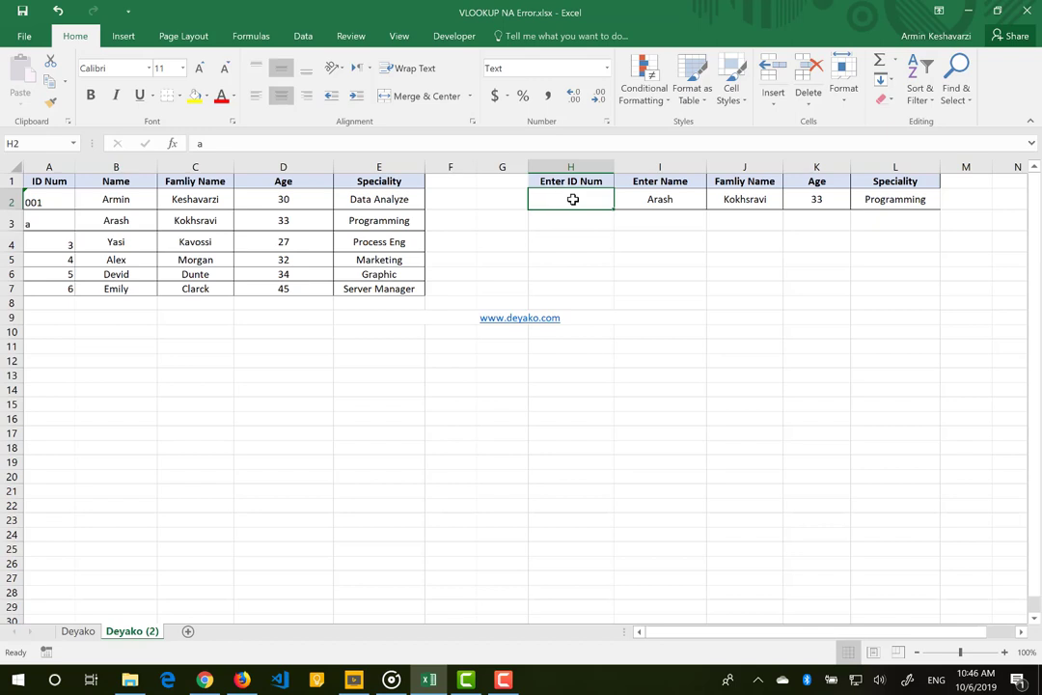
{"action": "left_click", "coordinate": [645, 196]}
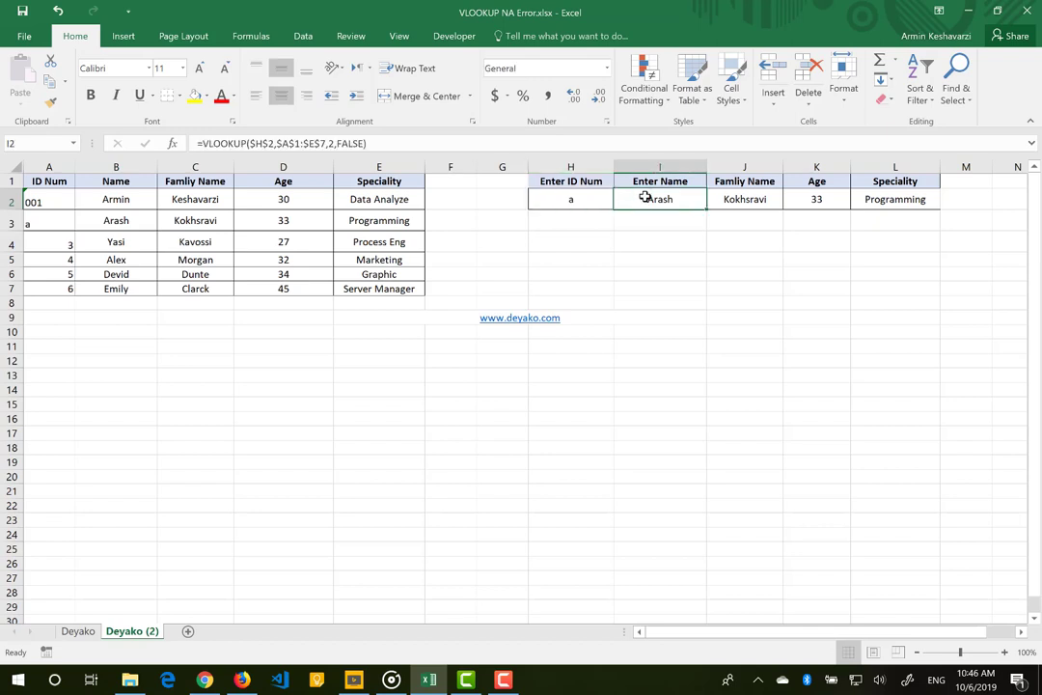
{"action": "left_click", "coordinate": [569, 200]}
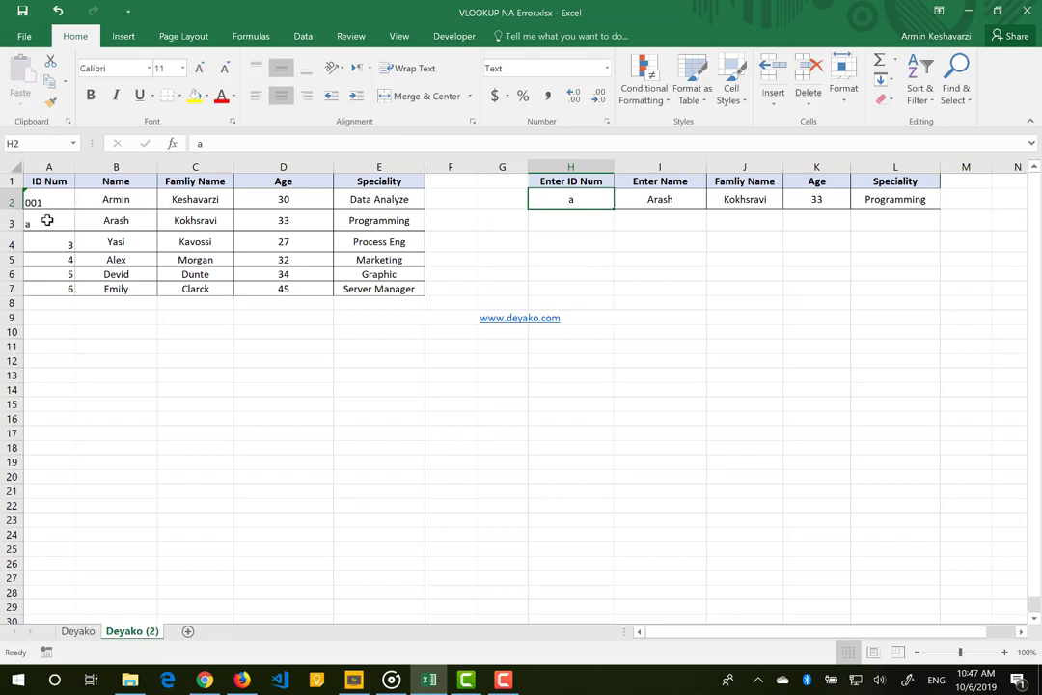
{"action": "left_click", "coordinate": [47, 220]}
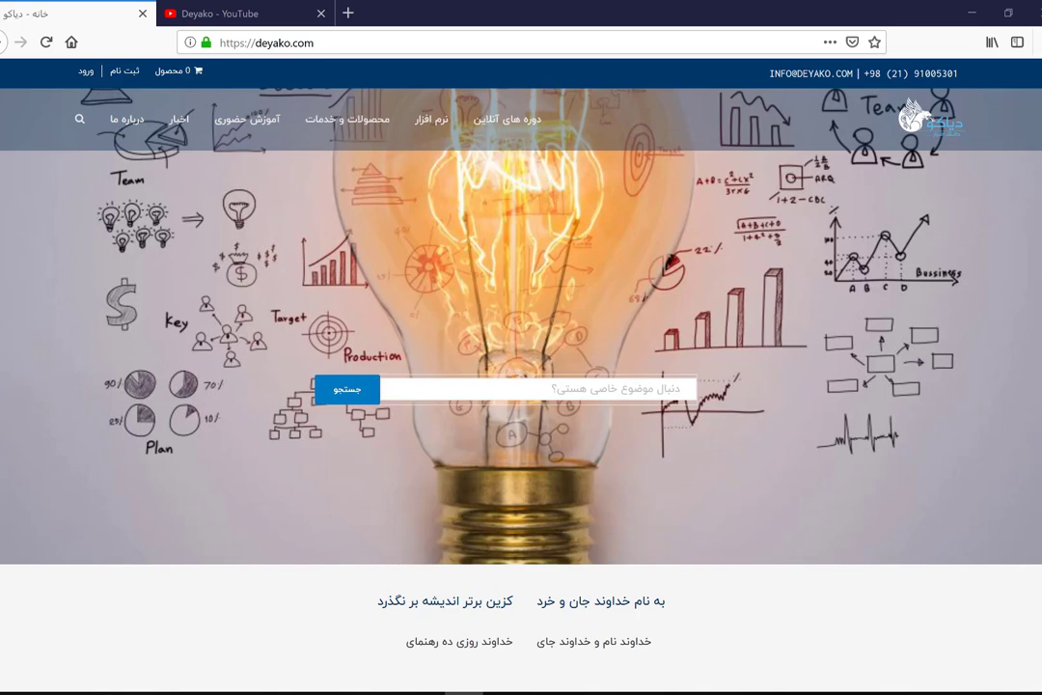
- Switch to the Deyako YouTube channel page in the browser
{"action": "left_click", "coordinate": [249, 15]}
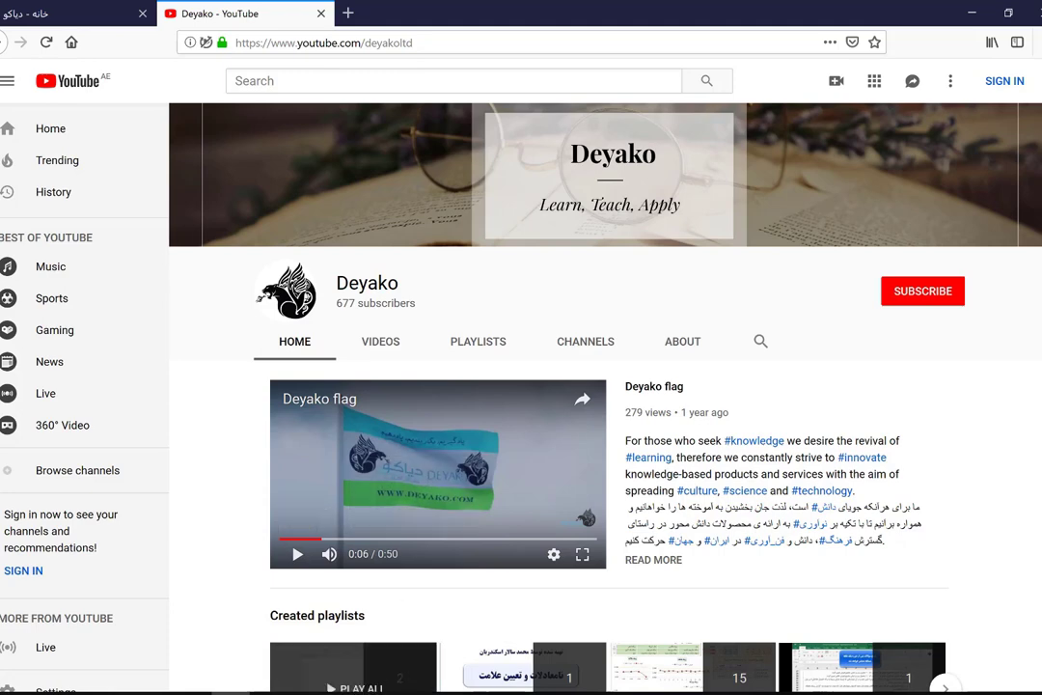